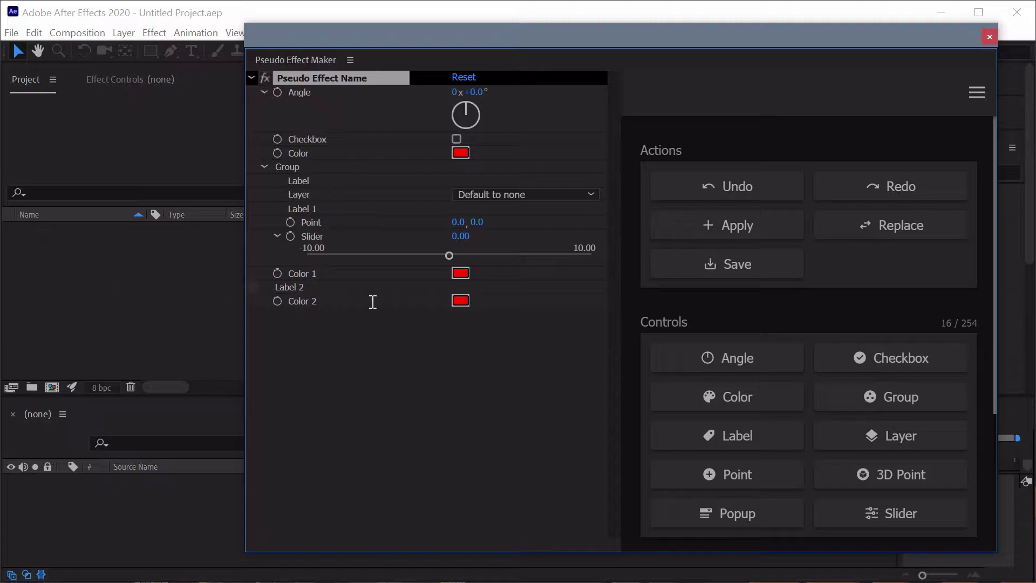
Step: Change the Effect Panel Style preference to CS6 and save the preferences
left_click(977, 93)
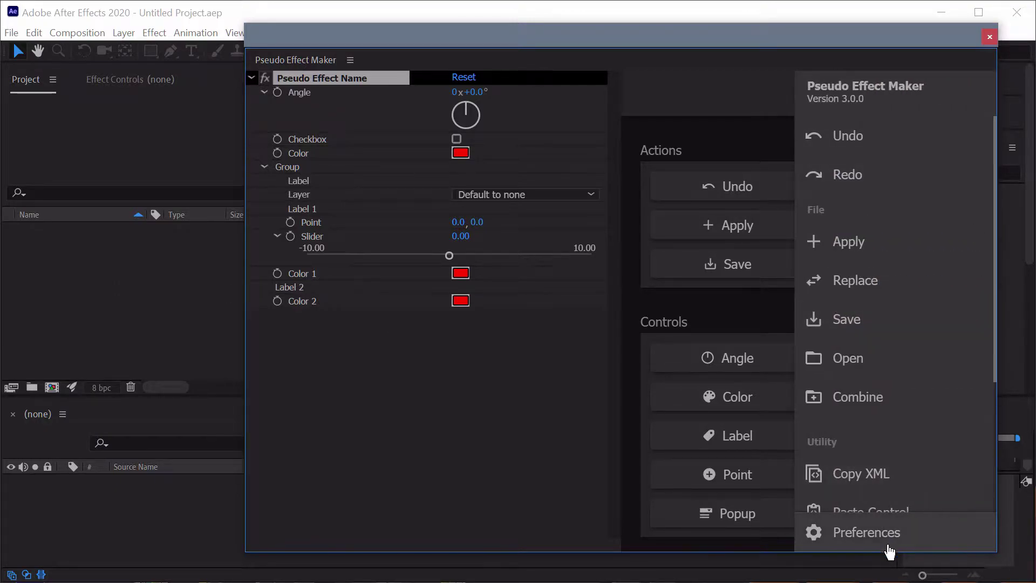
left_click(866, 533)
scroll(796, 423, "down", 5)
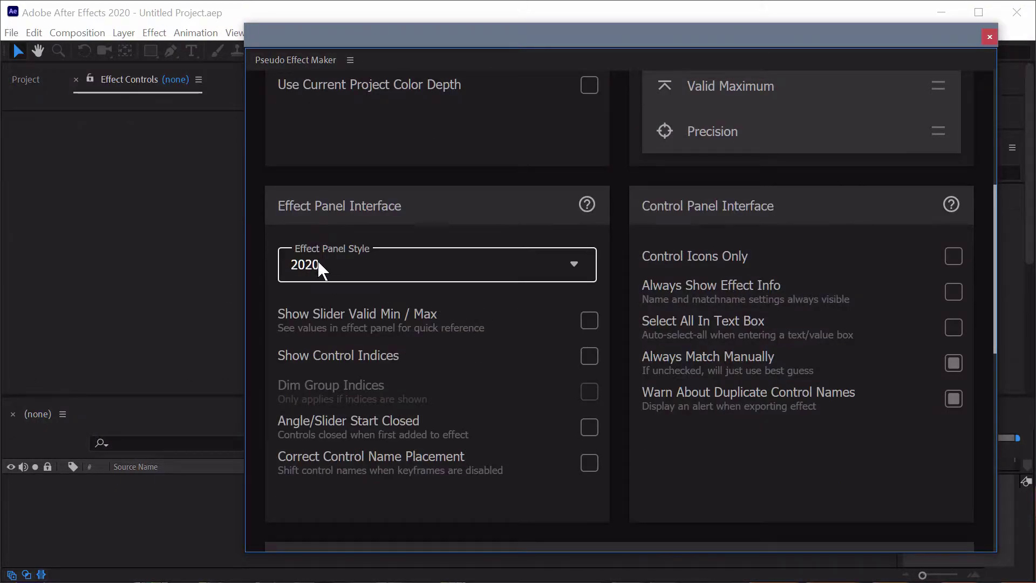
left_click(351, 263)
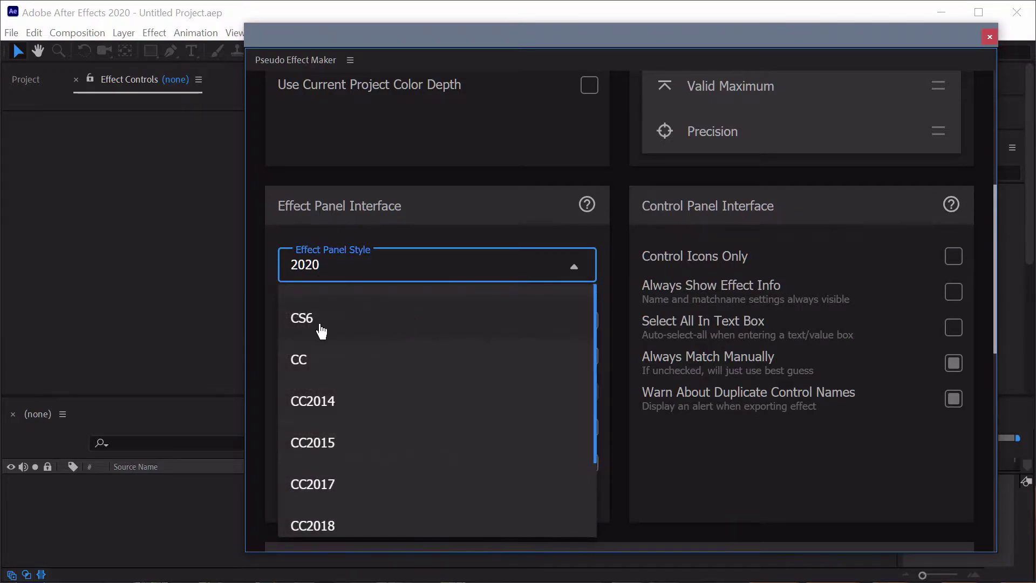
left_click(382, 326)
scroll(815, 337, "up", 5)
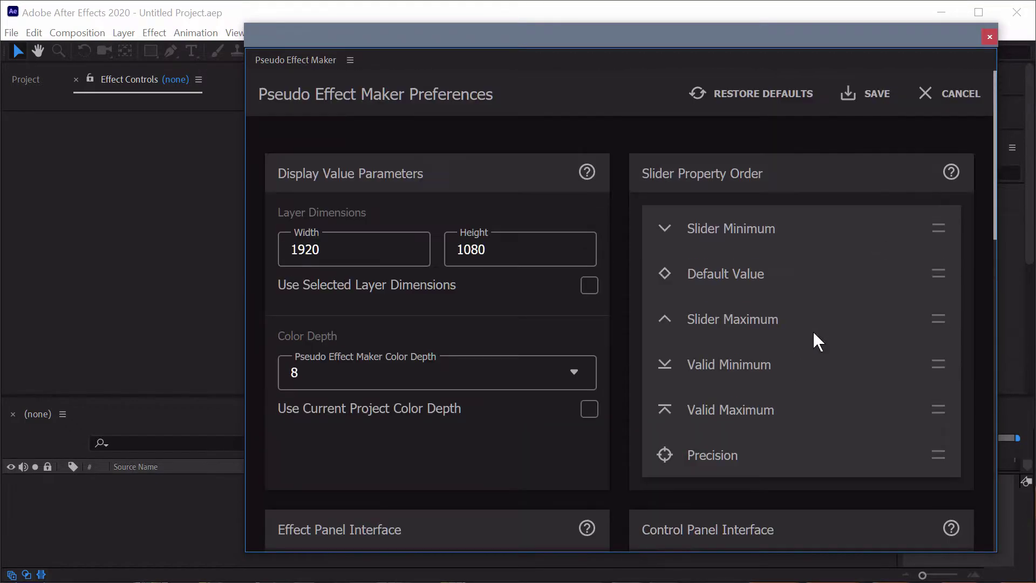
left_click(875, 102)
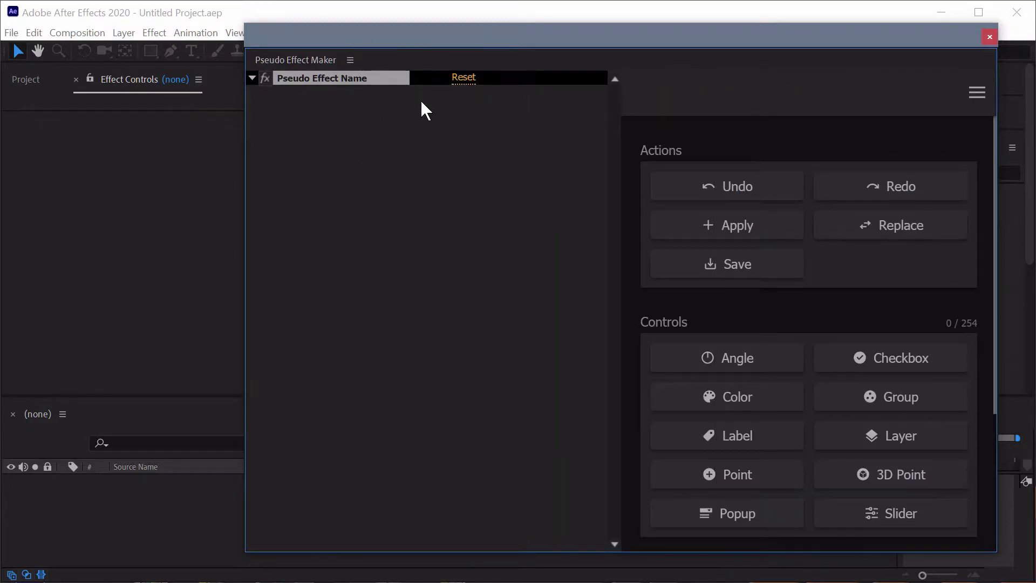
Step: Add Angle, Checkbox, Color and Group controls to the empty pseudo effect
left_click(744, 372)
left_click(885, 358)
left_click(766, 397)
left_click(858, 397)
Step: Add Label, Layer, Point, 3D Point, Popup and Slider controls inside the group and save the effect
left_click(753, 440)
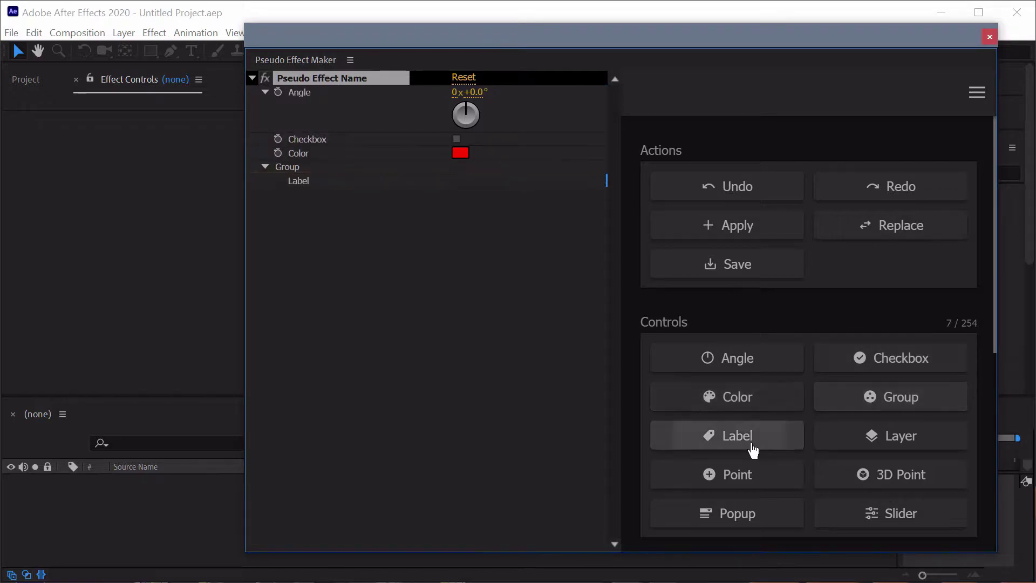
left_click(831, 437)
left_click(740, 478)
left_click(890, 474)
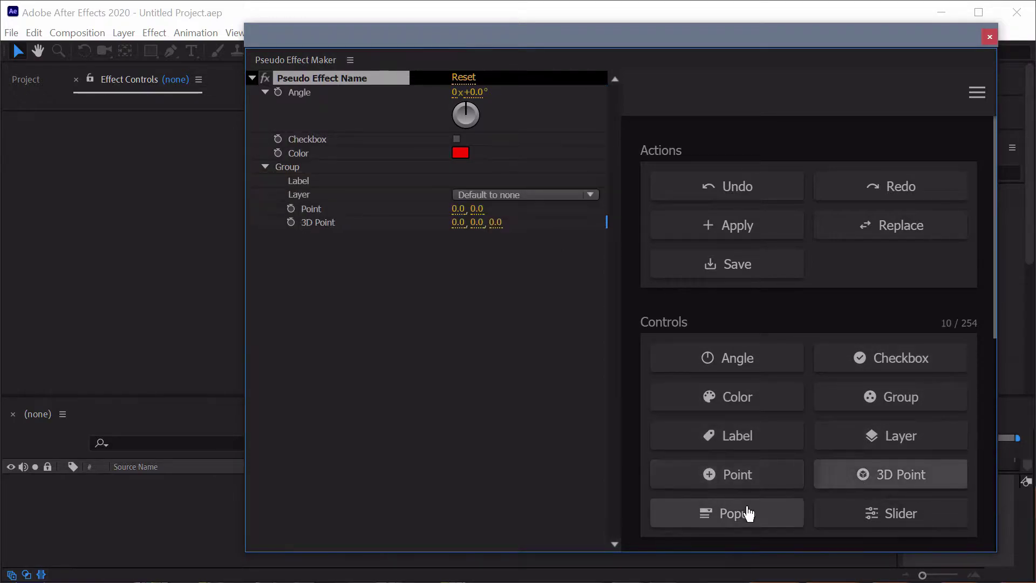
left_click(748, 514)
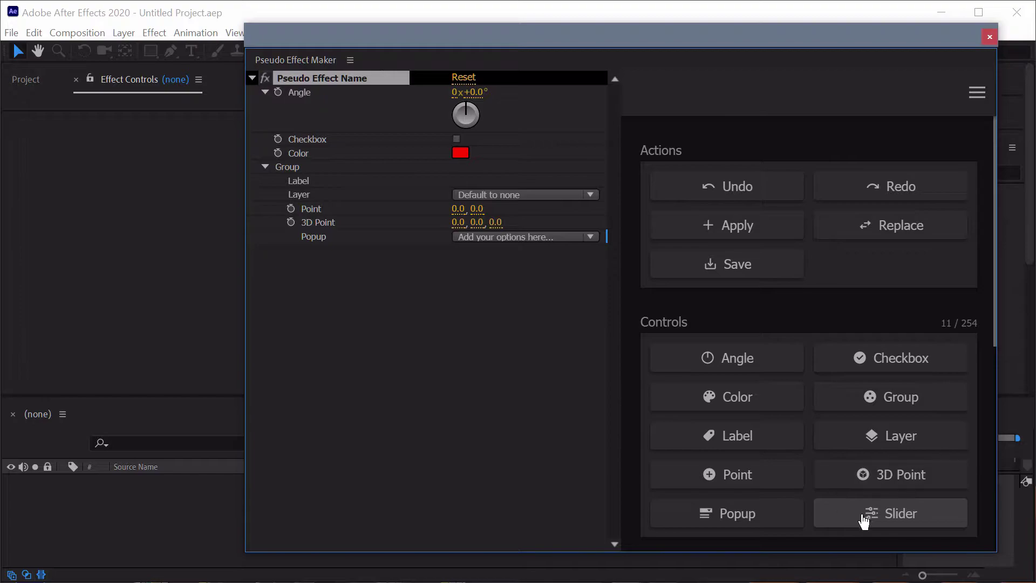
left_click(864, 516)
key("ctrl+s")
Step: Set the Effect Panel Style preference back to 2020 and save the preferences
left_click(977, 93)
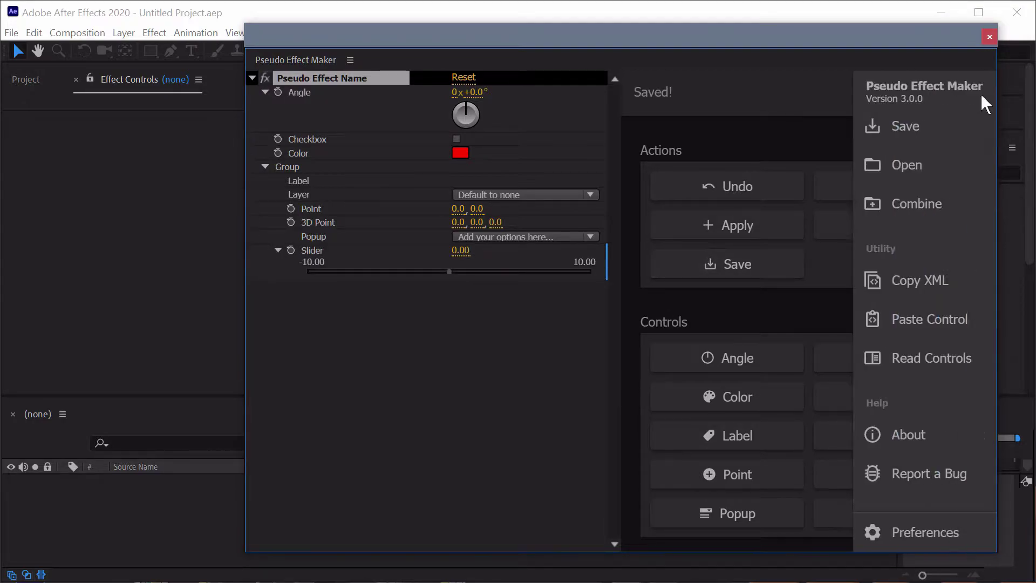
left_click(896, 531)
scroll(491, 351, "down", 3)
left_click(486, 427)
scroll(439, 363, "down", 1)
left_click(423, 378)
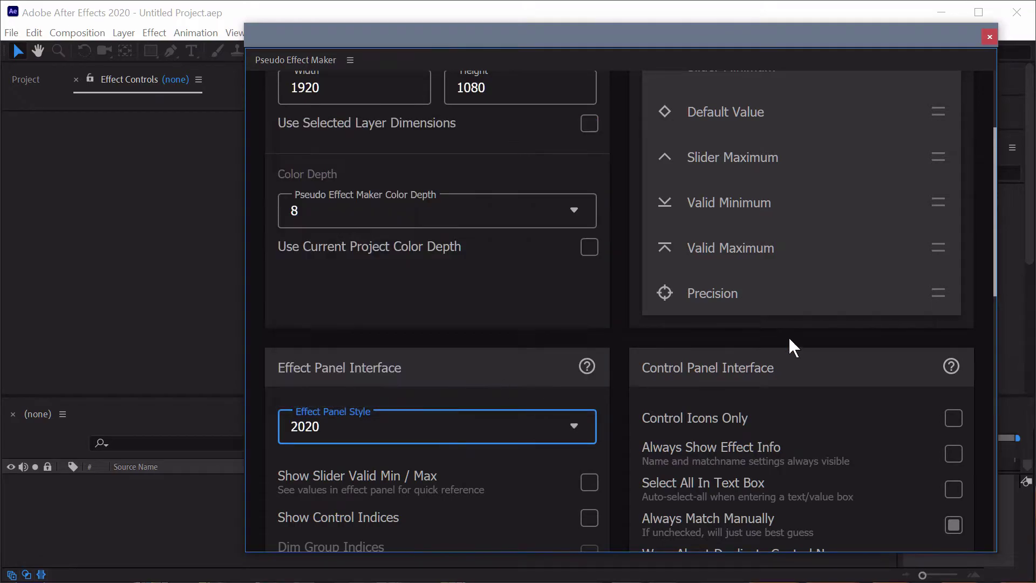
scroll(793, 347, "up", 3)
left_click(877, 94)
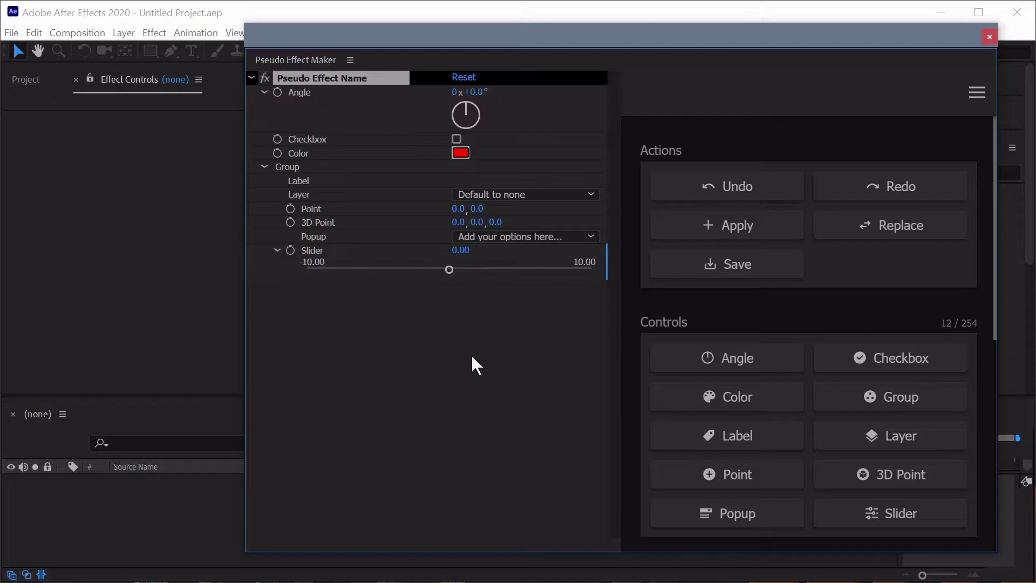
left_click(978, 93)
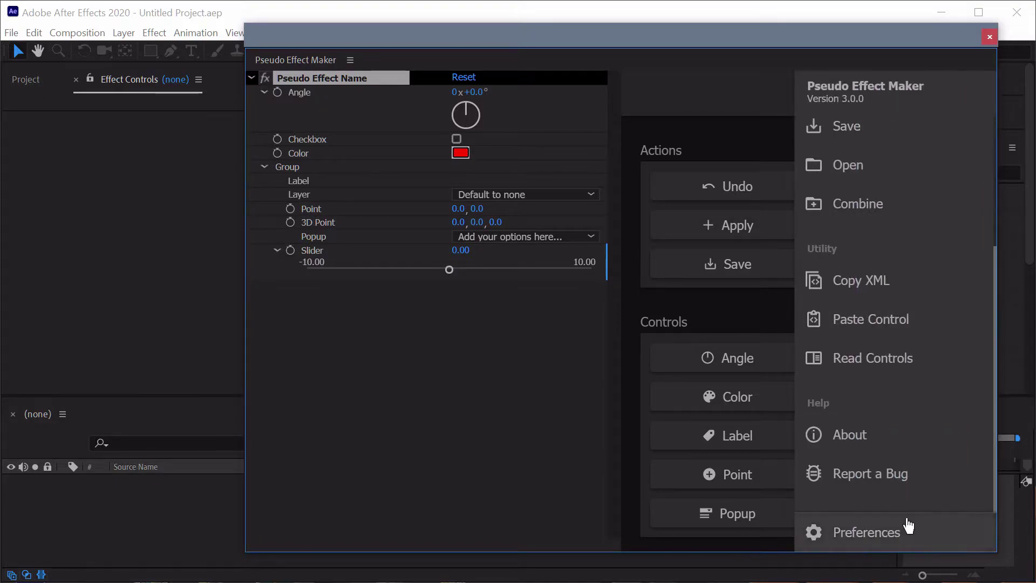
left_click(908, 527)
scroll(501, 370, "down", 5)
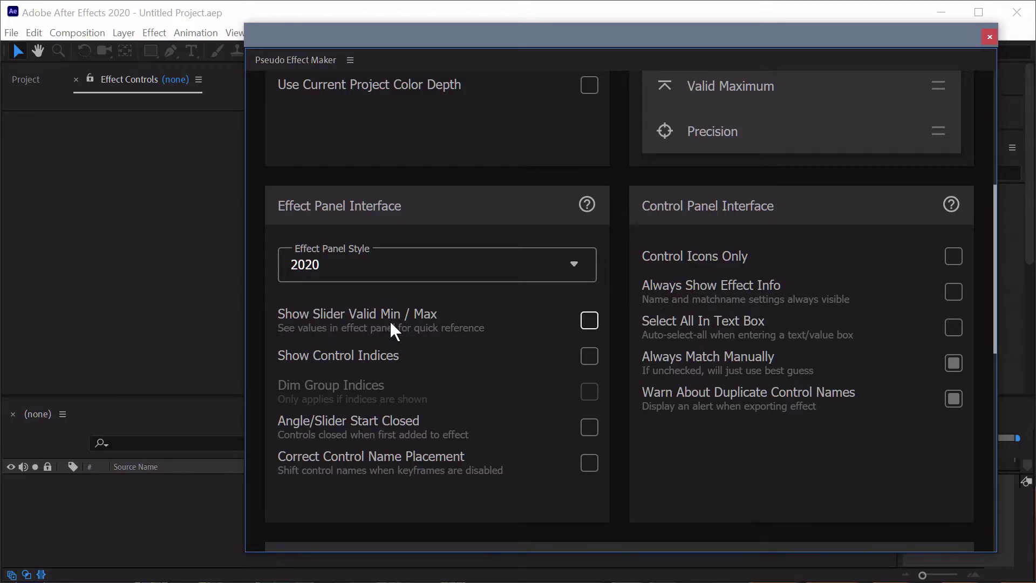
scroll(904, 193, "up", 5)
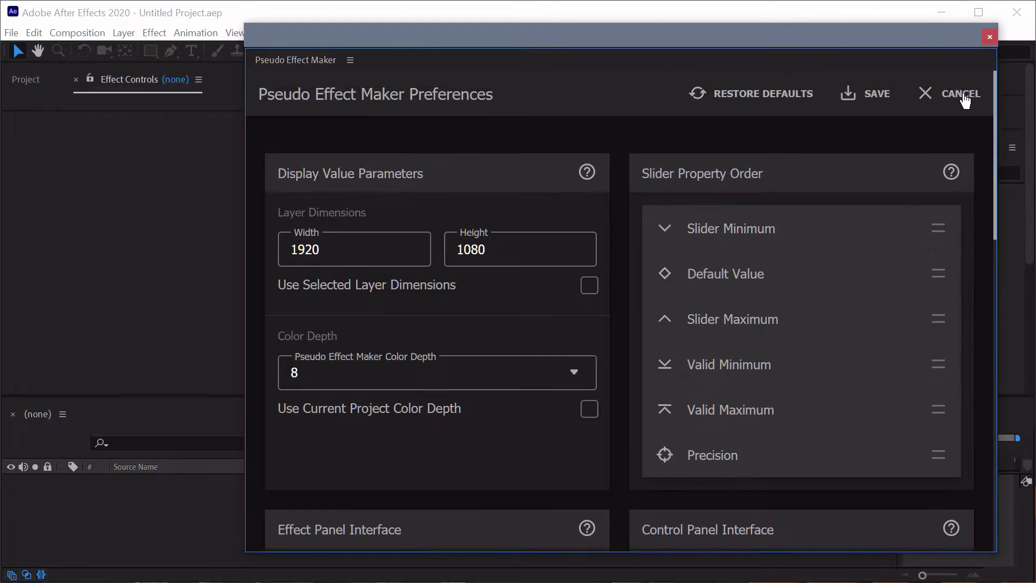
left_click(964, 99)
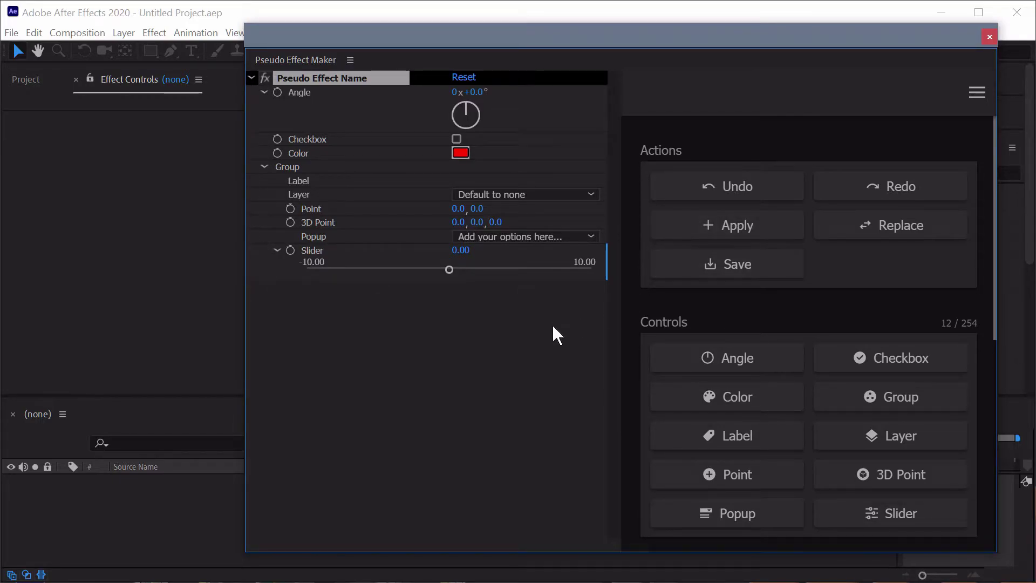
Step: Enable the Show Slider Valid Min / Max preference for the effect panel and save the preferences
left_click(977, 93)
left_click(909, 544)
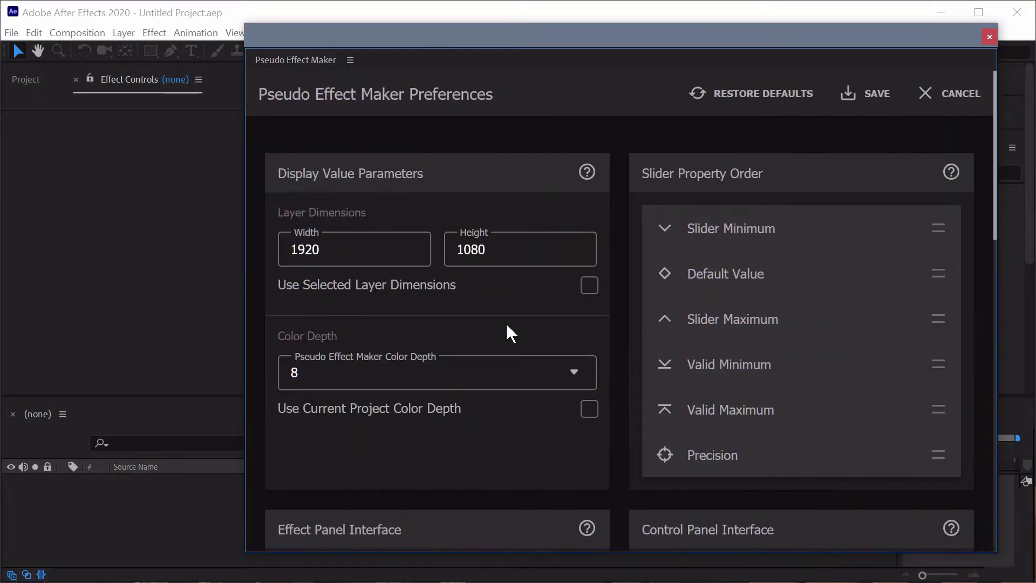
scroll(507, 325, "down", 5)
left_click(588, 319)
scroll(661, 336, "up", 5)
left_click(867, 95)
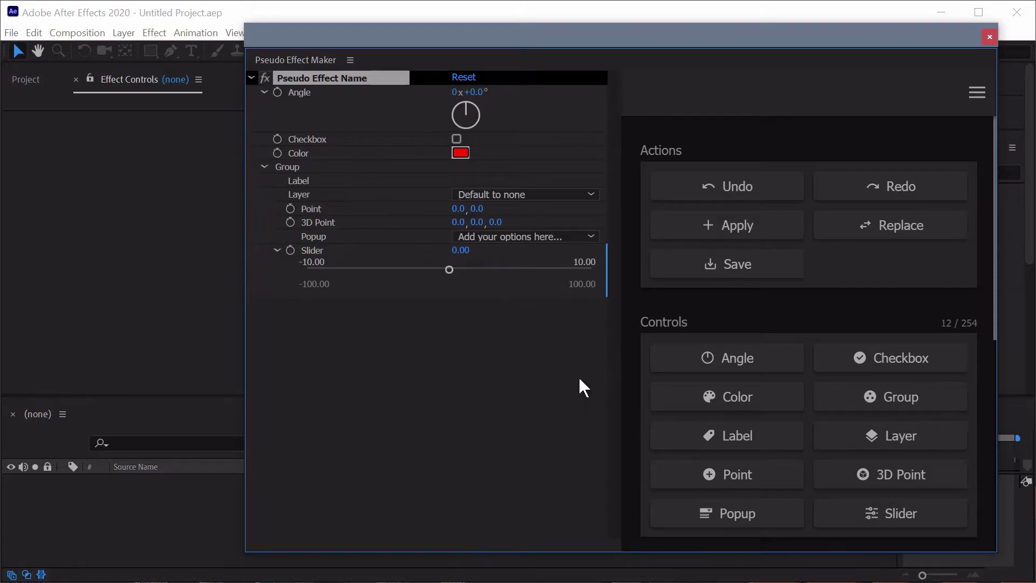
left_click(357, 134)
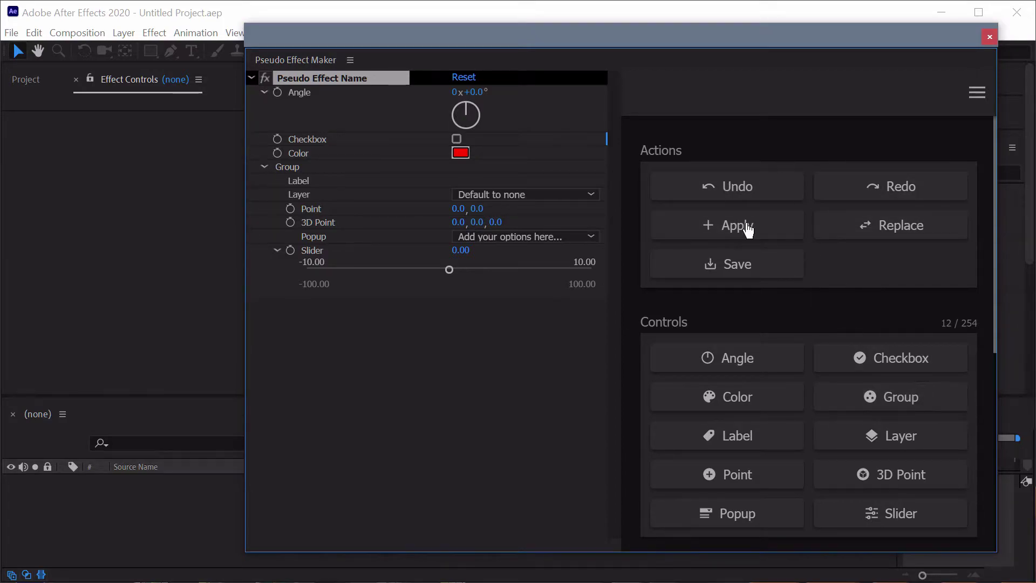
scroll(838, 243, "down", 6)
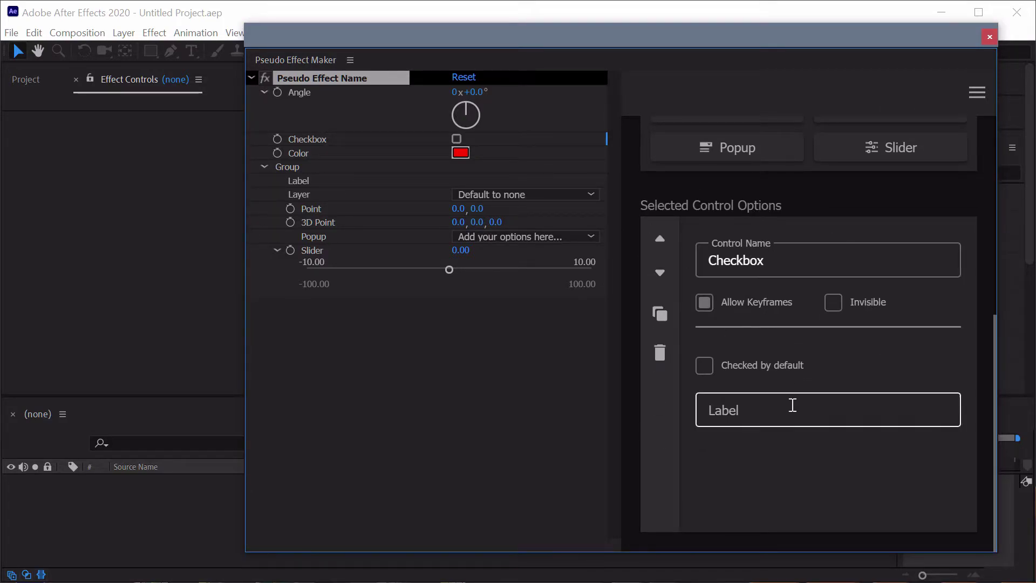
scroll(793, 405, "up", 2)
scroll(794, 399, "up", 5)
Step: Set the Slider control's valid minimum to -1000 directly in the effect preview and check it in the control options
double_click(313, 283)
key("End")
type("0")
scroll(815, 432, "down", 7)
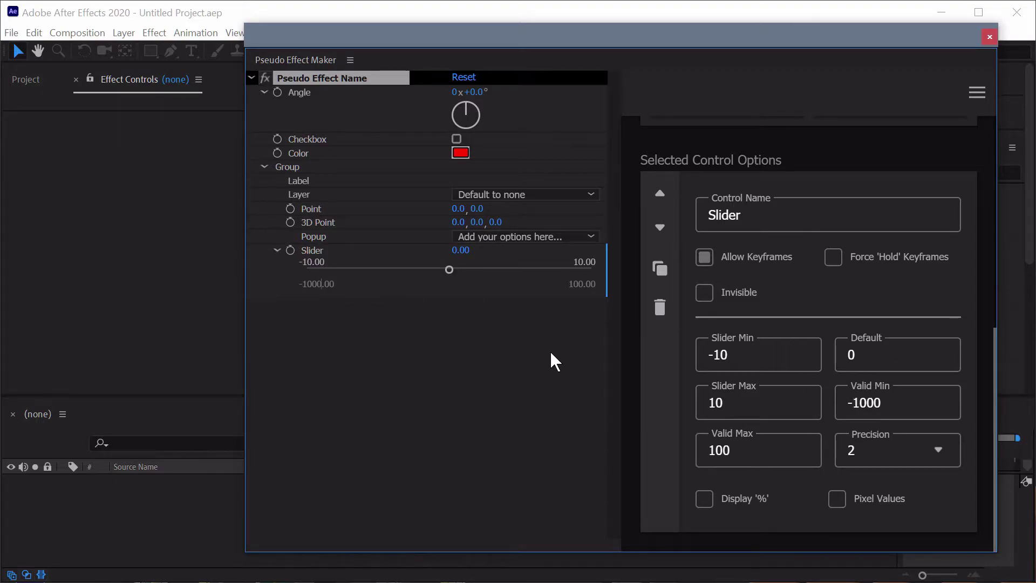
scroll(897, 330, "up", 7)
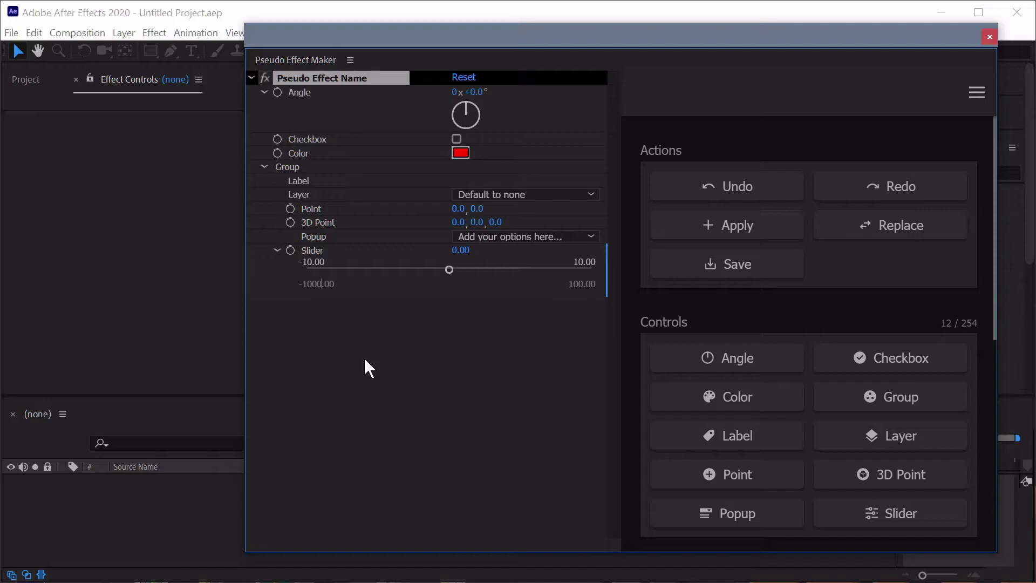
Step: Disable the Show Slider Valid Min / Max preference, enable Show Control Indices, and save the preferences
left_click(977, 93)
left_click(829, 529)
scroll(556, 256, "down", 8)
left_click(589, 158)
left_click(590, 194)
scroll(639, 349, "up", 10)
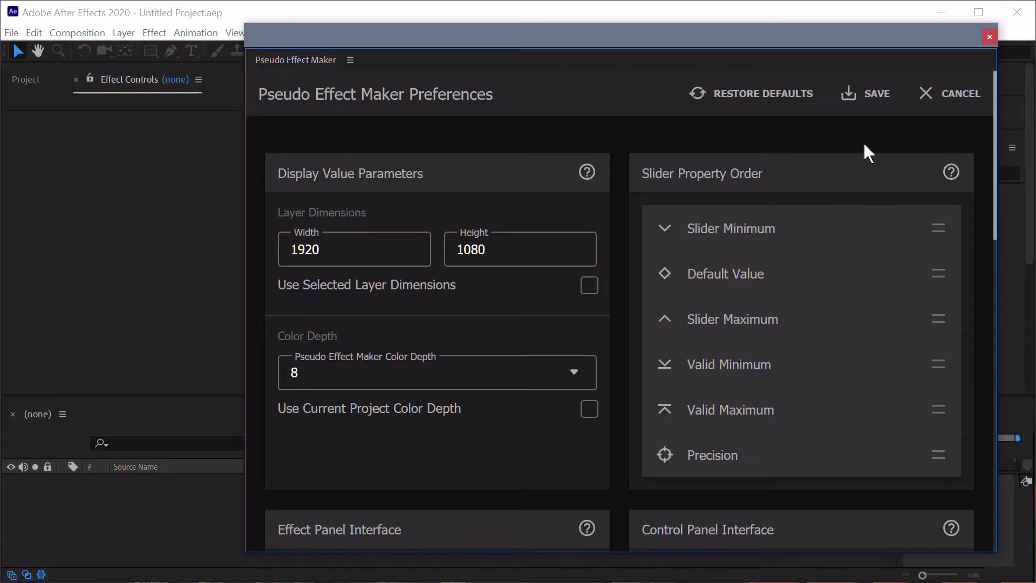
left_click(873, 104)
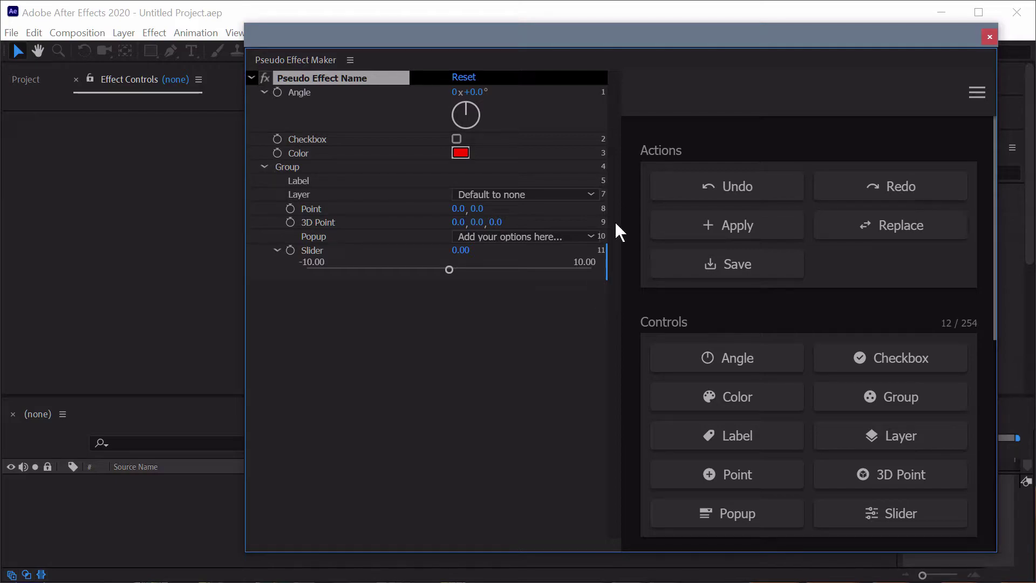
Step: Duplicate the Group control with its nested controls and highlight the matching Point names in both groups
left_click(316, 165)
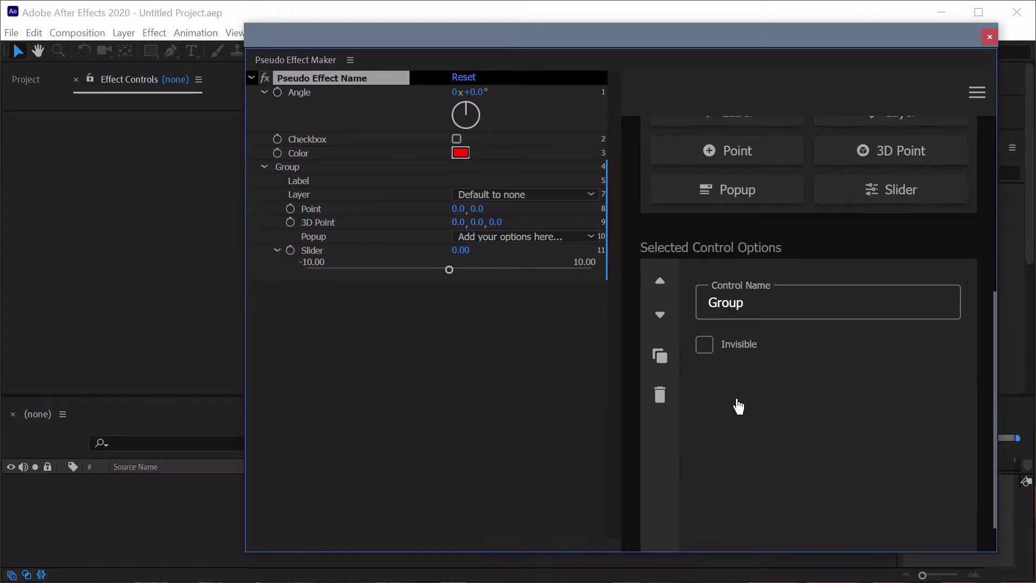
left_click(657, 358)
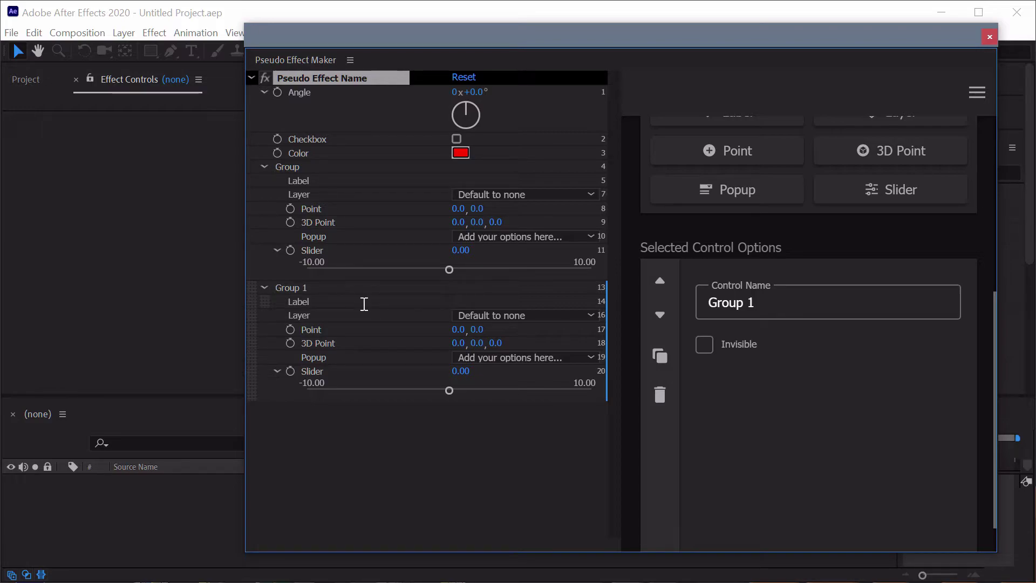
double_click(302, 208)
double_click(302, 329)
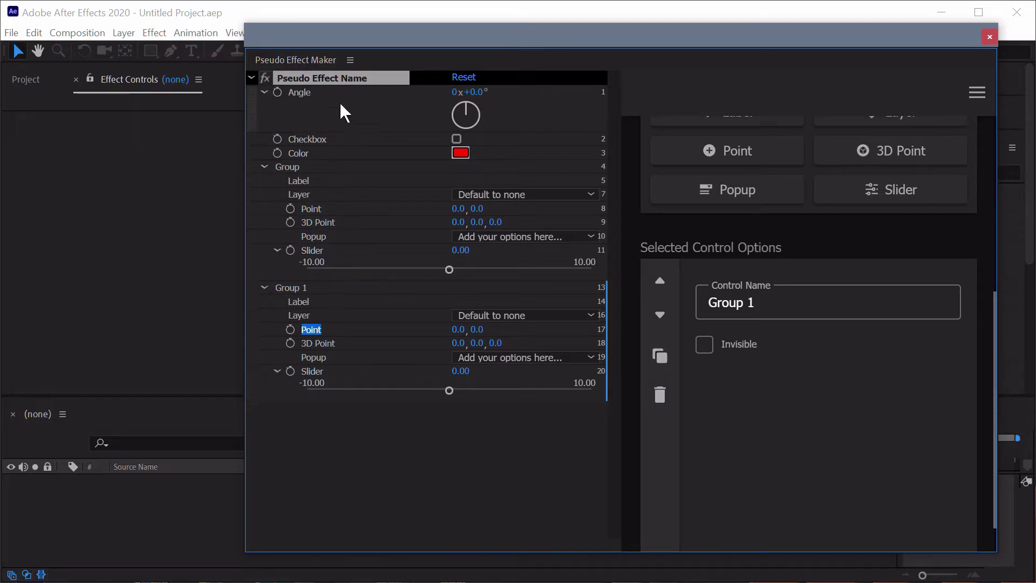
left_click(326, 210)
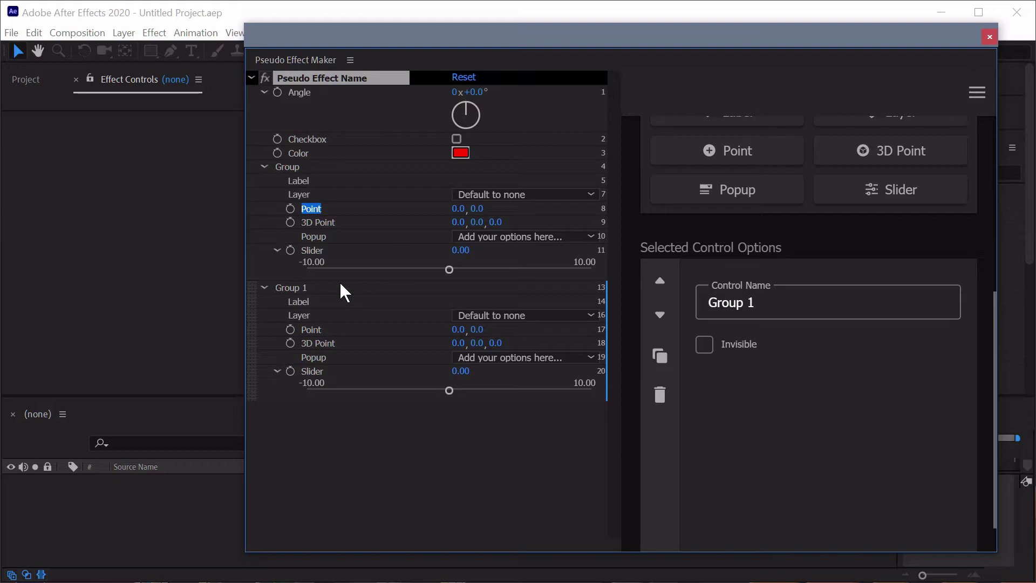
left_click(350, 331)
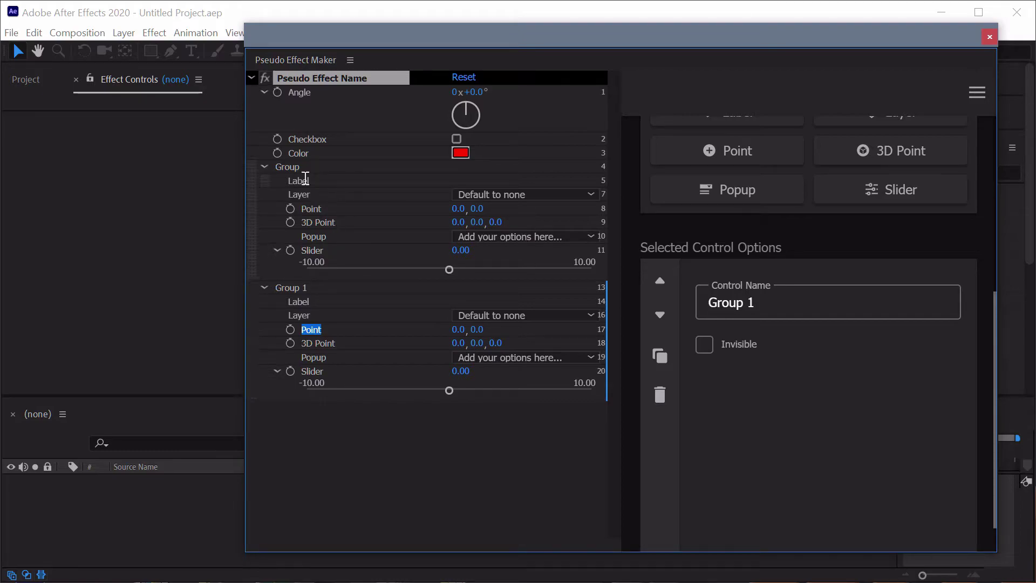
Step: Collapse Group 1, add another Angle control below it at the outer level, and expand the group again
left_click(264, 288)
left_click(412, 435)
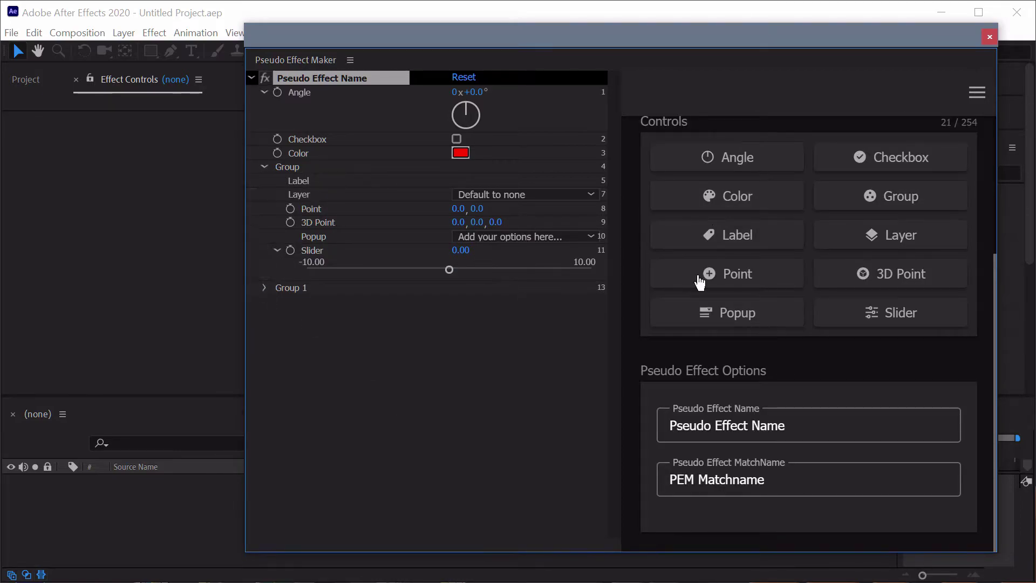
left_click(761, 163)
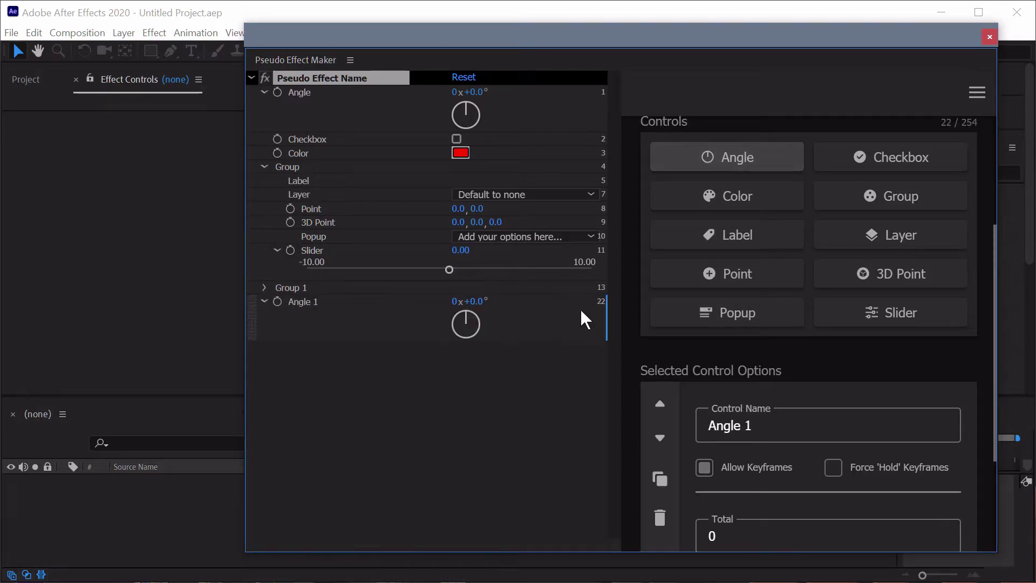
left_click(265, 288)
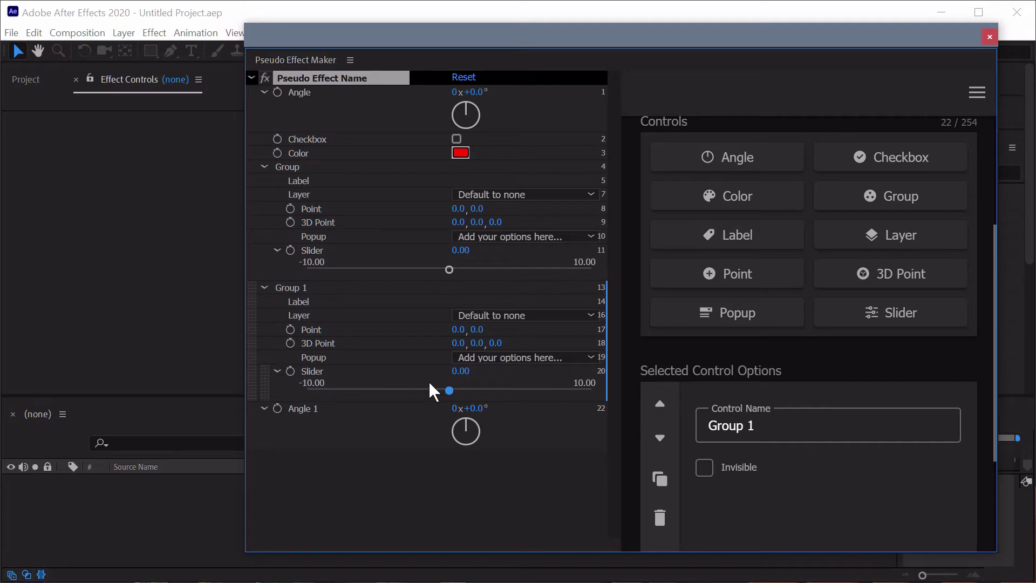
Step: Add a Label control and another Angle control at the end of the effect, outside the groups, and save the effect
left_click(804, 347)
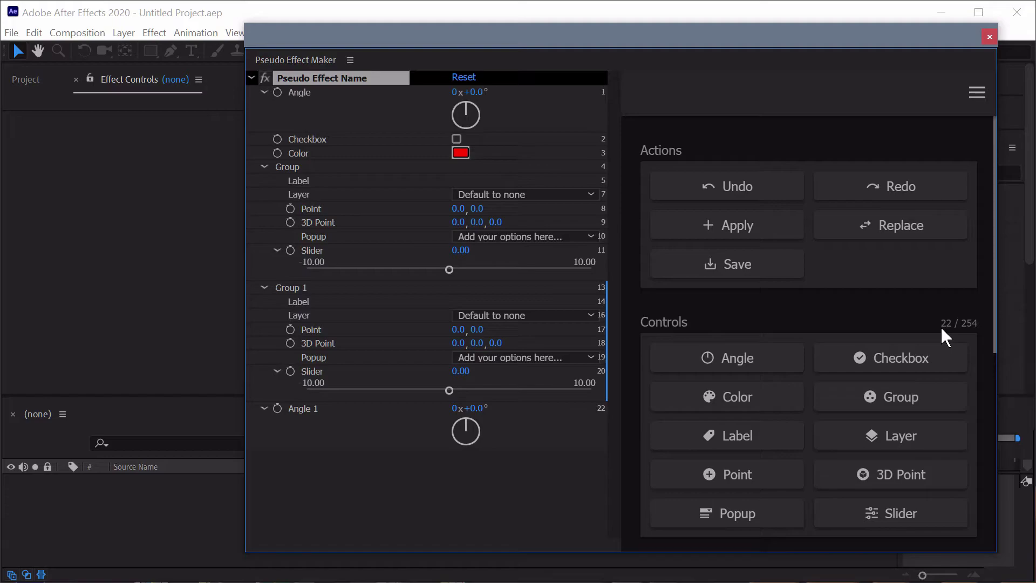
left_click(757, 446)
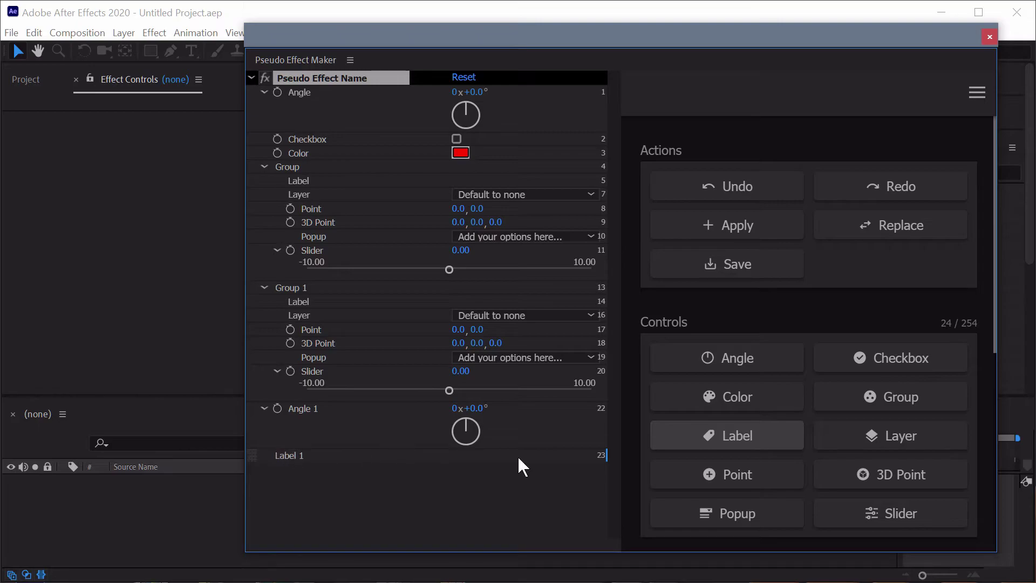
left_click(751, 371)
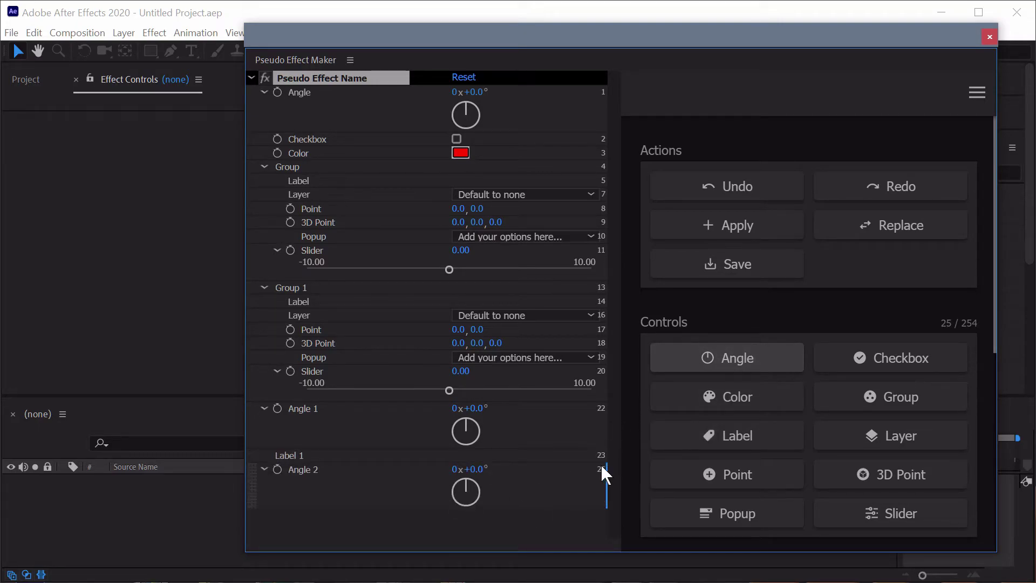
key("ctrl+s")
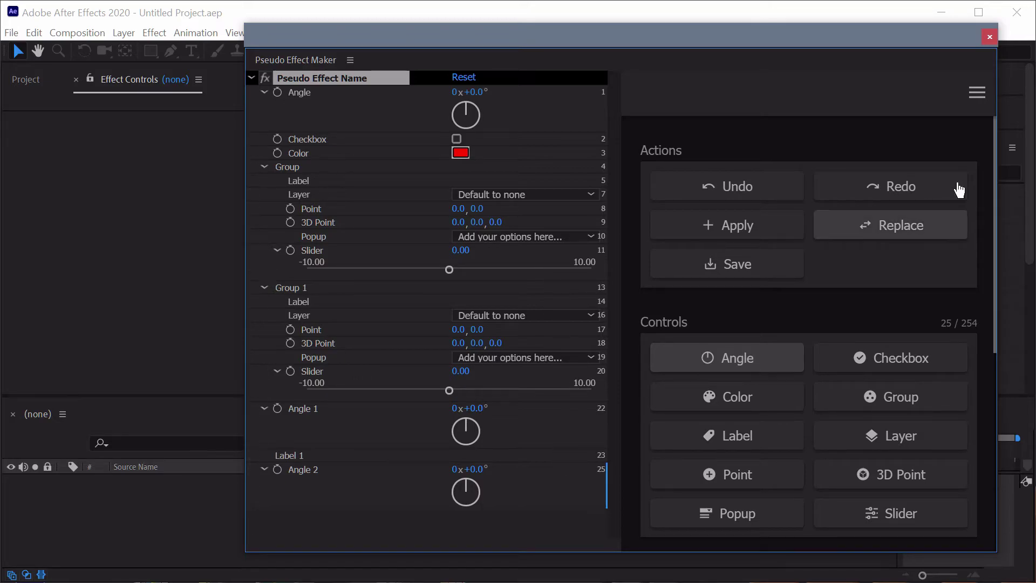
Step: Enable the Dim Group Indices preference for the effect panel interface and save the preferences
left_click(974, 99)
left_click(912, 546)
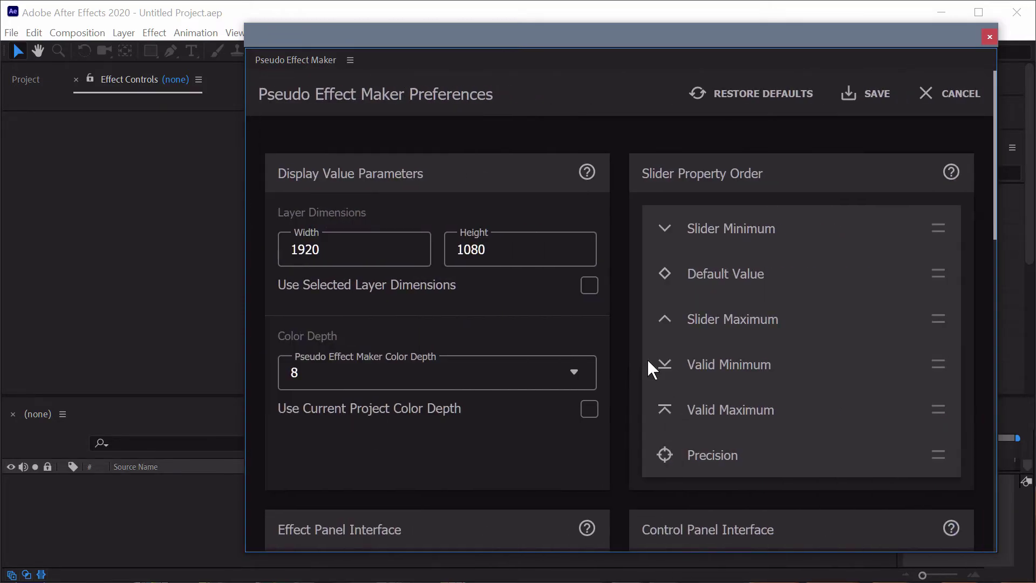
scroll(642, 351, "down", 5)
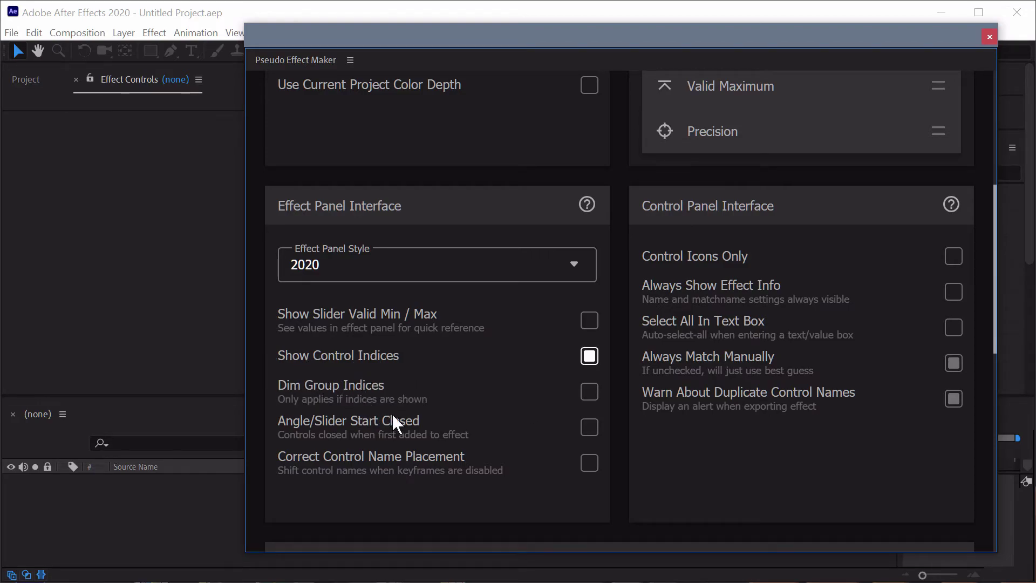
scroll(770, 453, "up", 5)
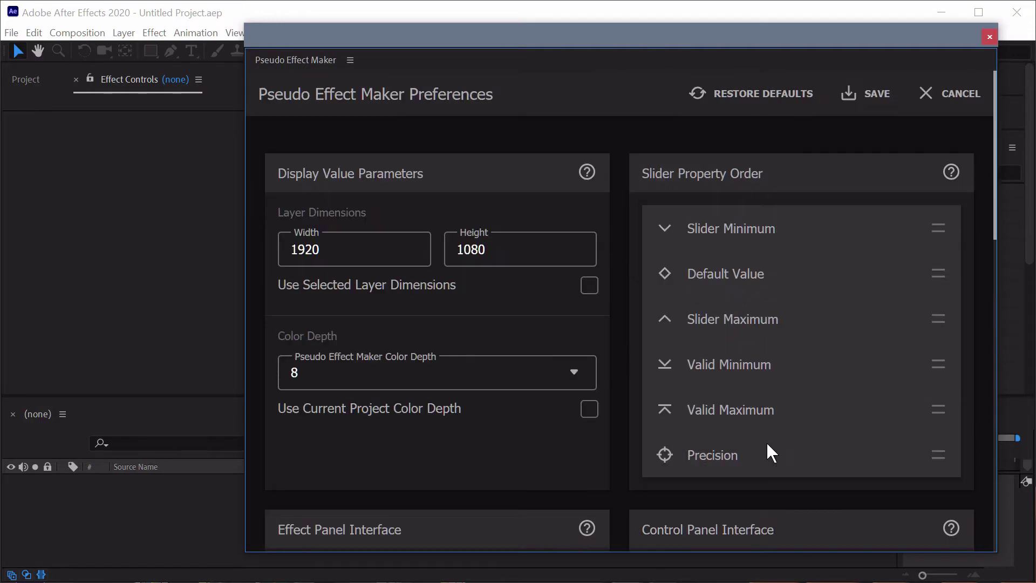
left_click(867, 95)
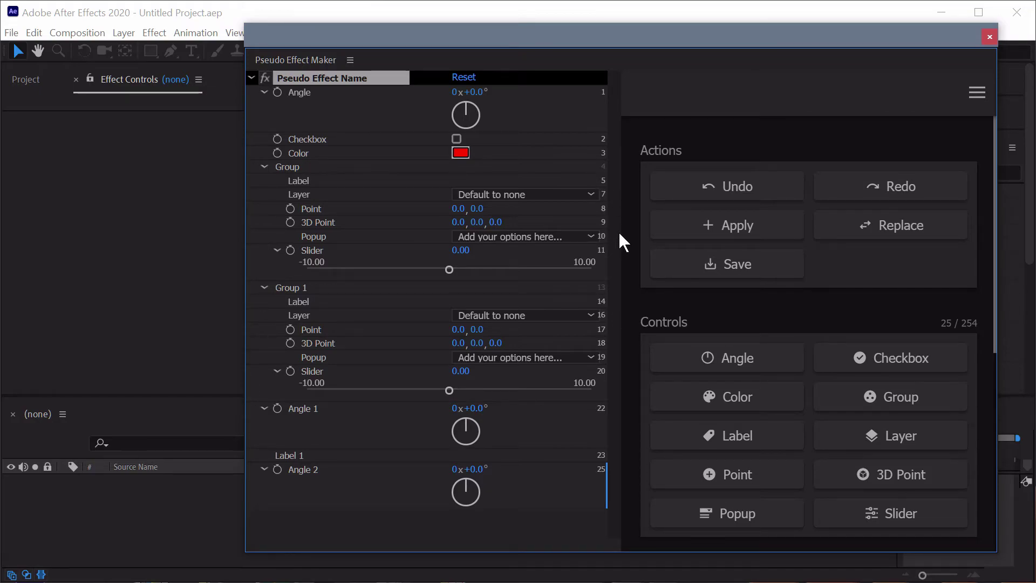
Step: Disable the Show Control Indices preference and save the preferences
left_click(977, 93)
left_click(857, 530)
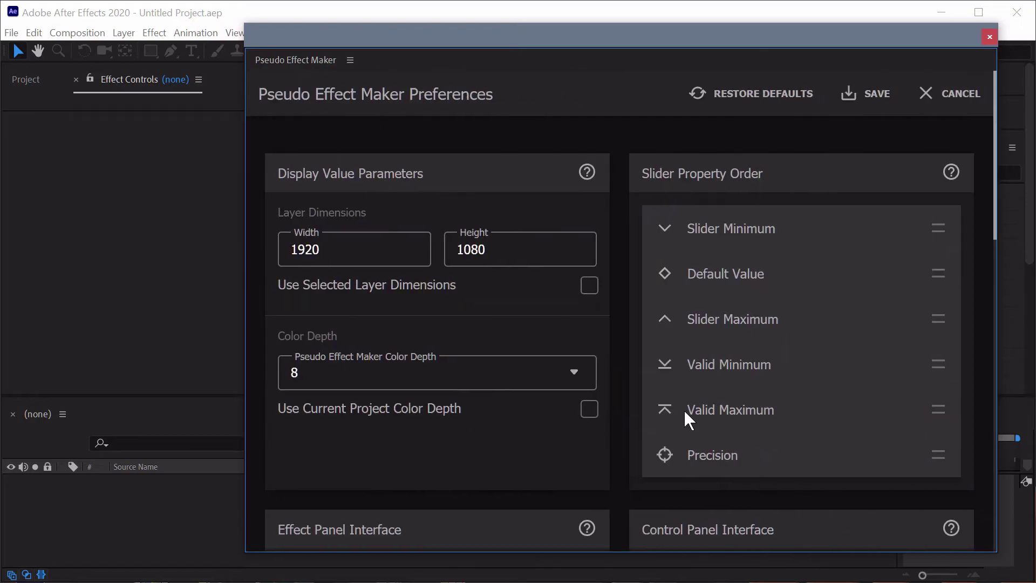
scroll(536, 453, "down", 6)
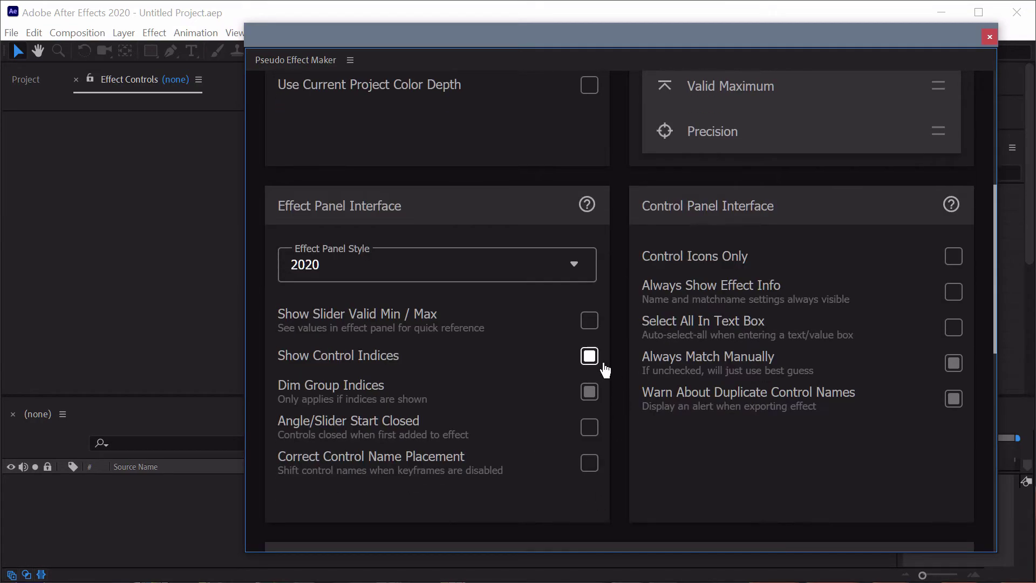
left_click(603, 365)
scroll(554, 453, "down", 3)
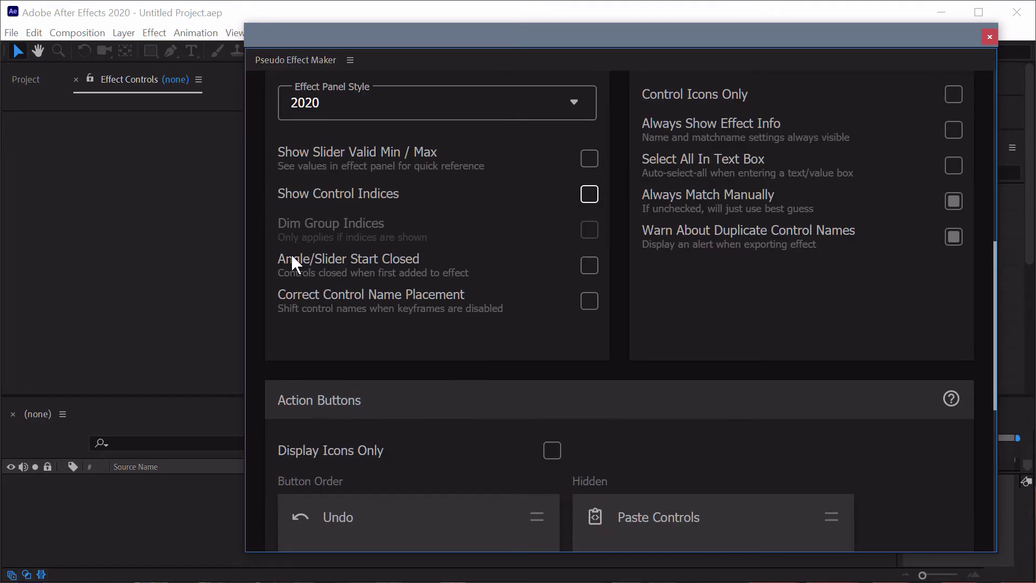
scroll(686, 286, "up", 9)
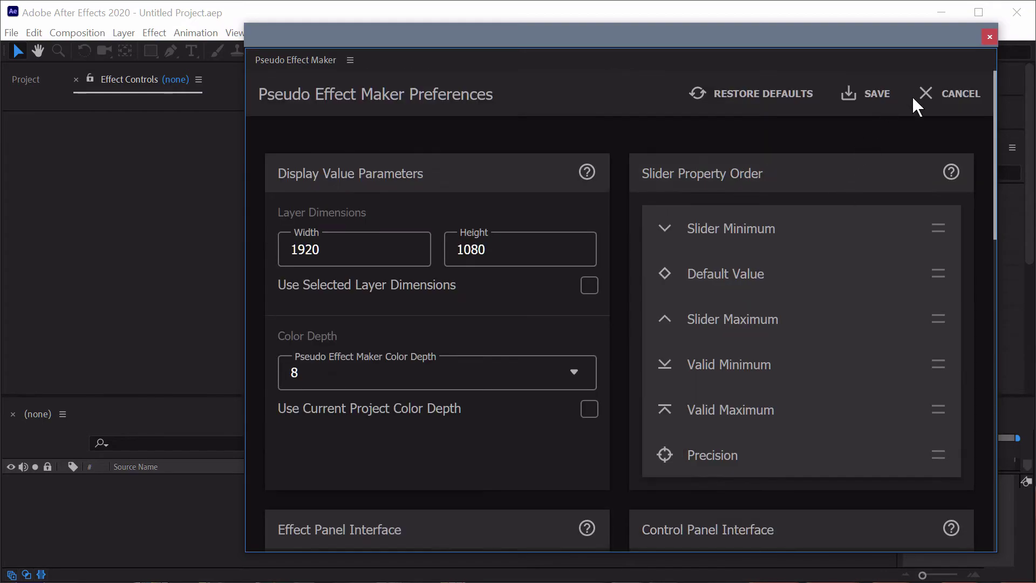
left_click(876, 94)
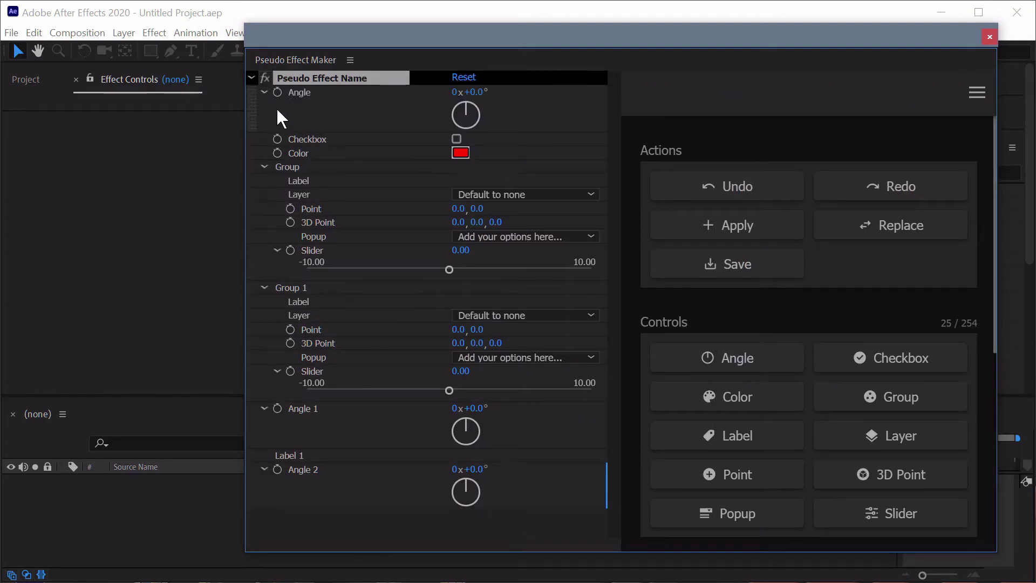
Step: Add an Angle control and a Slider control at the end of the effect
left_click(669, 368)
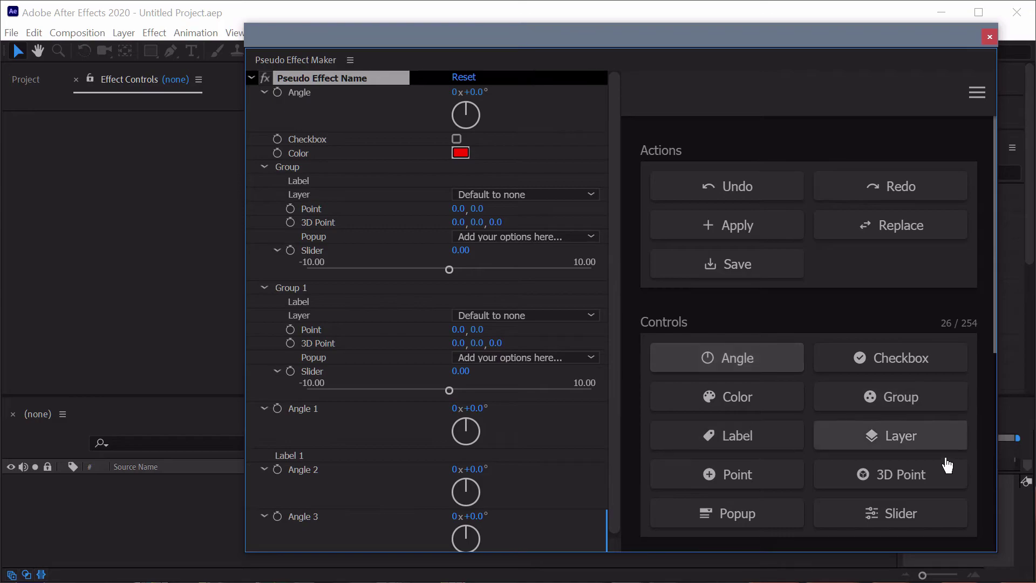
left_click(899, 514)
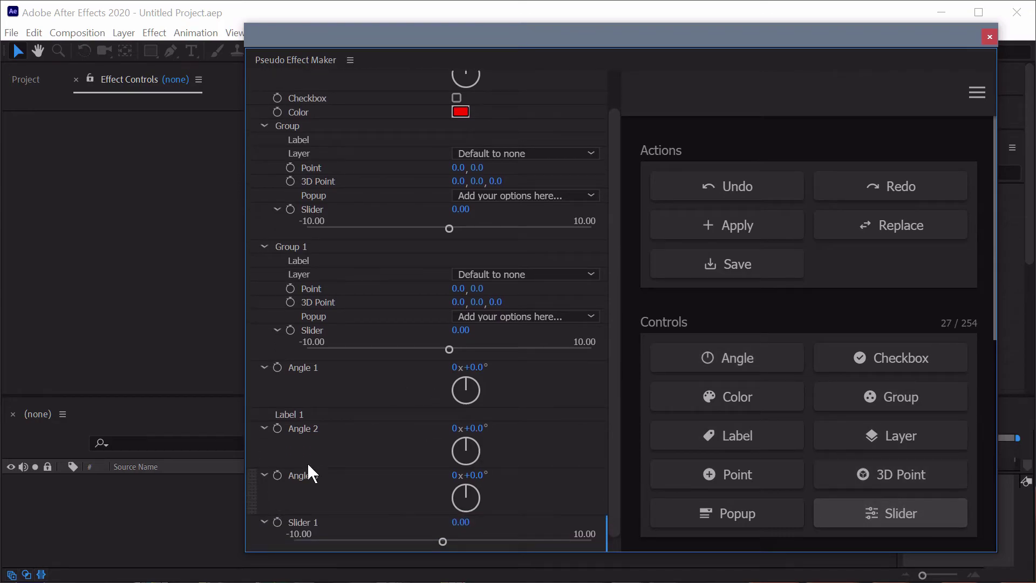
Step: Enable the Angle/Slider Start Closed preference and save the preferences
left_click(977, 92)
left_click(861, 535)
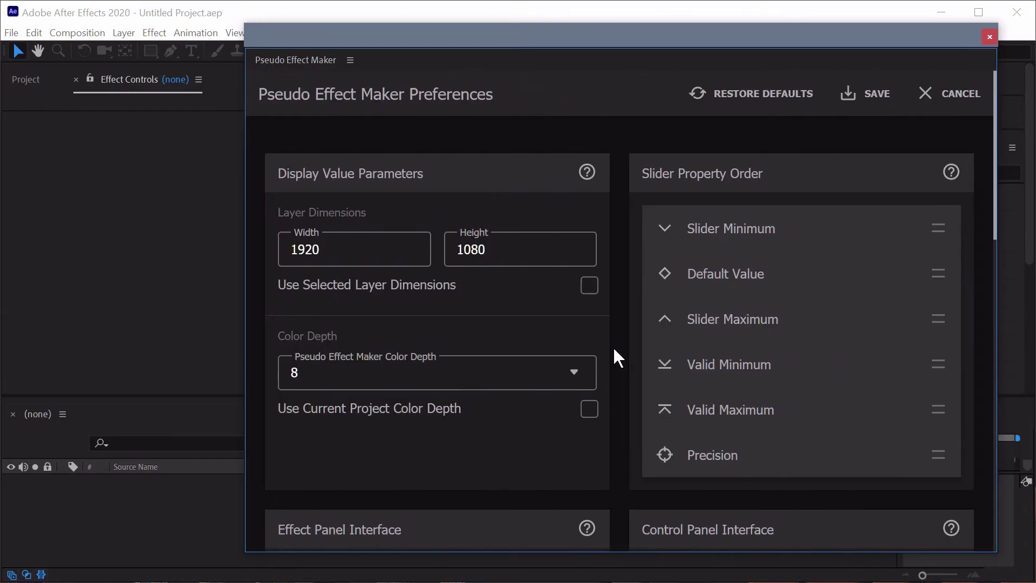
scroll(620, 356, "down", 6)
left_click(589, 426)
scroll(809, 243, "up", 6)
left_click(851, 98)
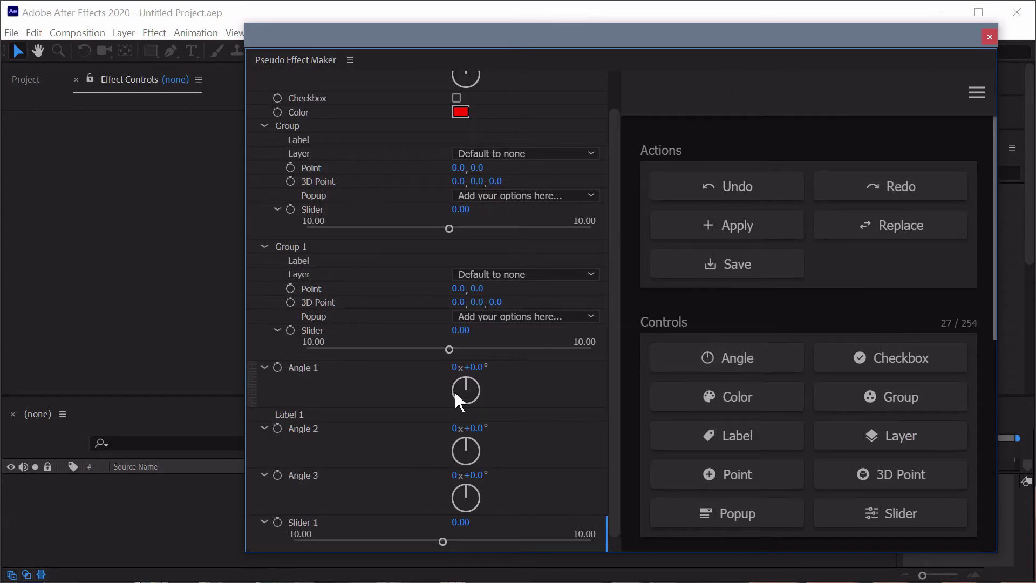
Step: Add another Angle control at the end of the effect and a Slider control directly below Angle 1
left_click(768, 364)
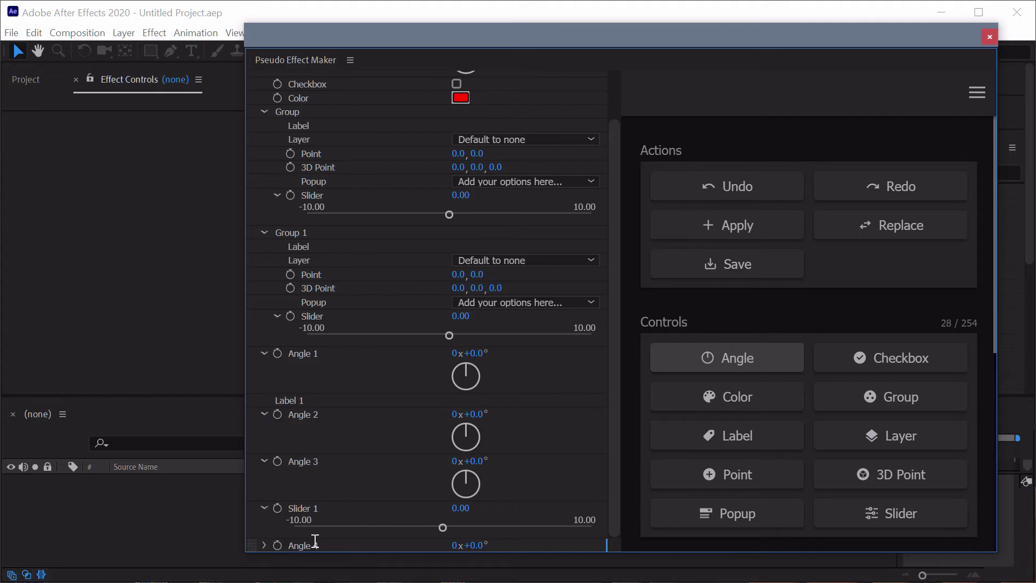
left_click_drag(825, 477, 470, 400)
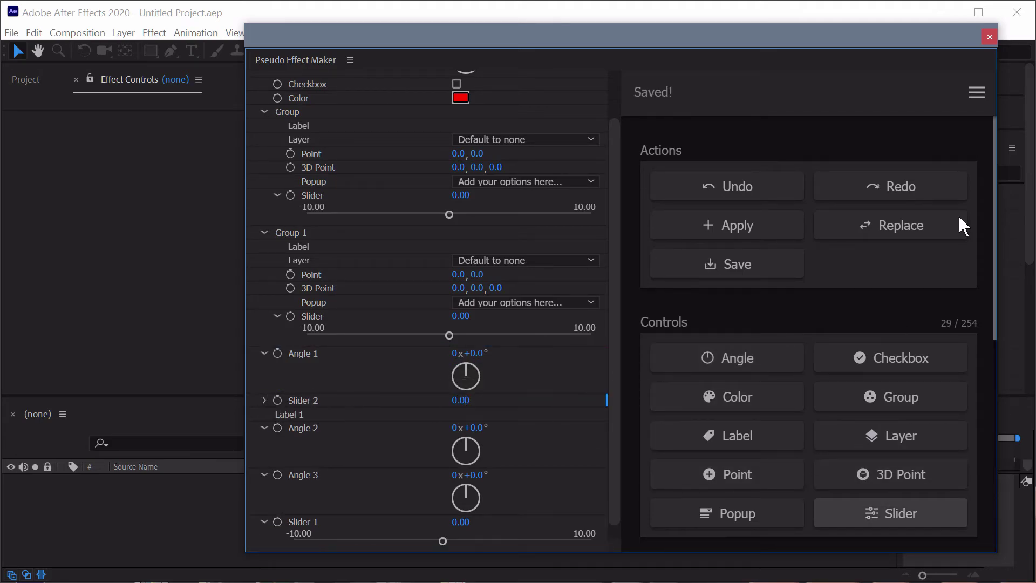
Step: Disable the Angle/Slider Start Closed preference and save the preferences
left_click(976, 95)
left_click(912, 512)
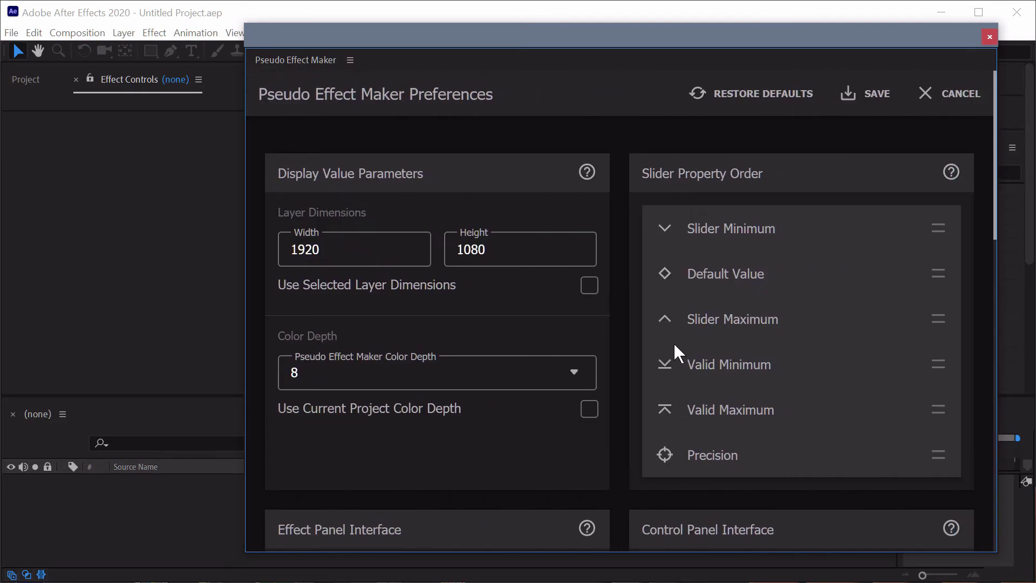
scroll(673, 342, "down", 10)
scroll(627, 348, "up", 3)
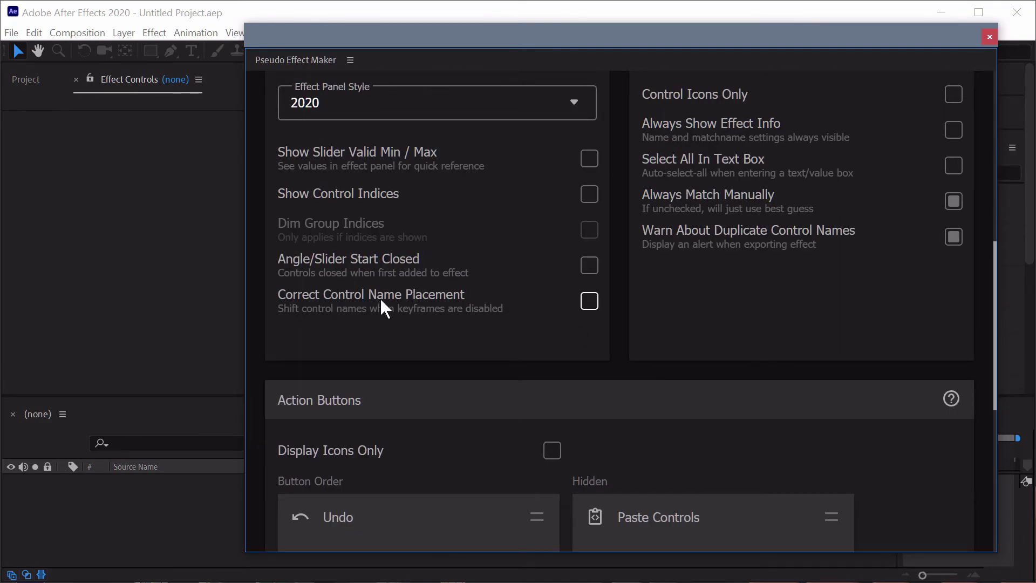
scroll(685, 302, "up", 8)
left_click(869, 94)
Step: Collapse Group and Group 1, and disable keyframes for the Color control
scroll(471, 373, "down", 1)
scroll(388, 195, "up", 3)
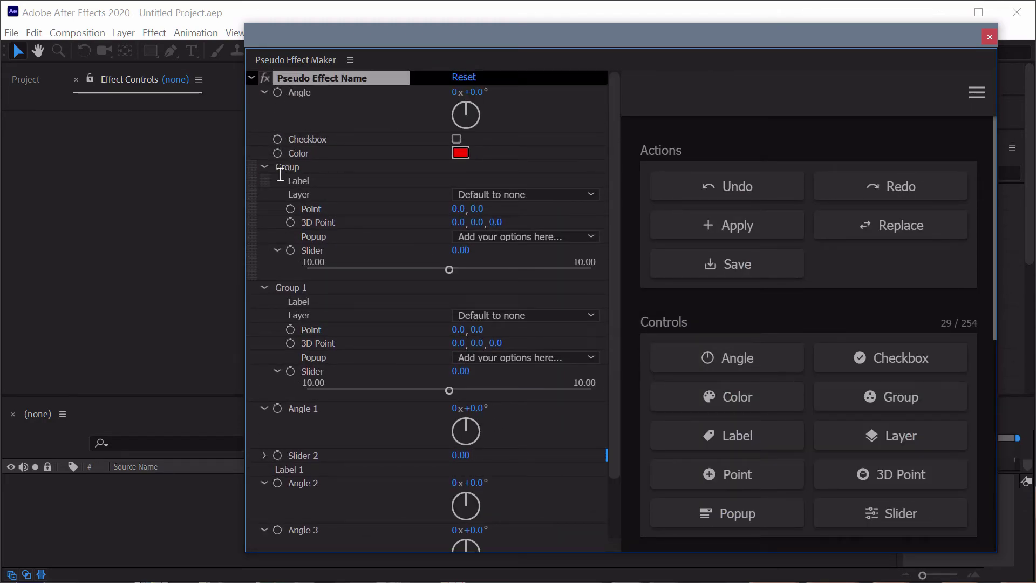
left_click(264, 166)
left_click(264, 179)
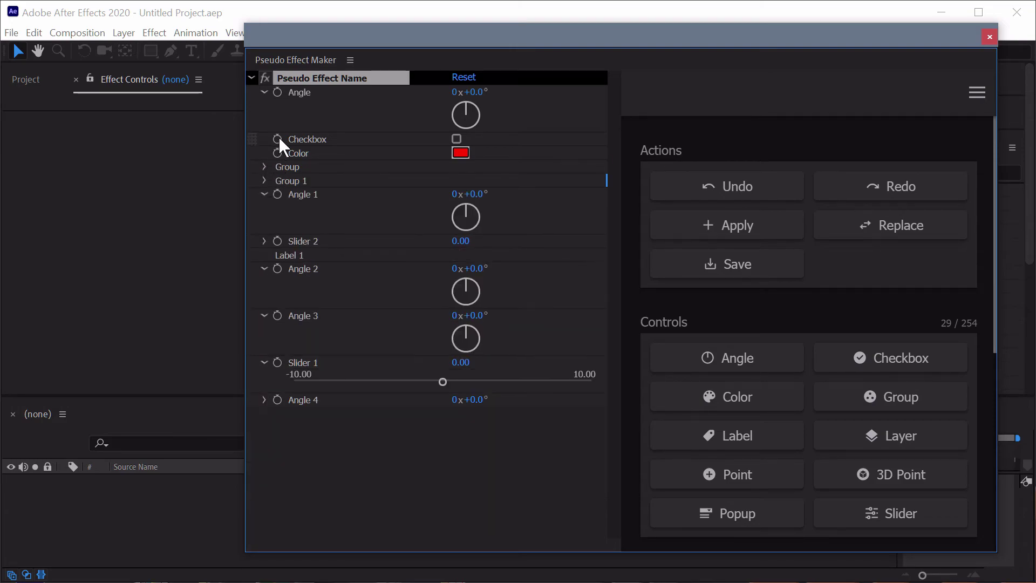
left_click(278, 153)
key("ctrl+s")
Step: Enable the Correct Control Name Placement preference and save the preferences
left_click(963, 103)
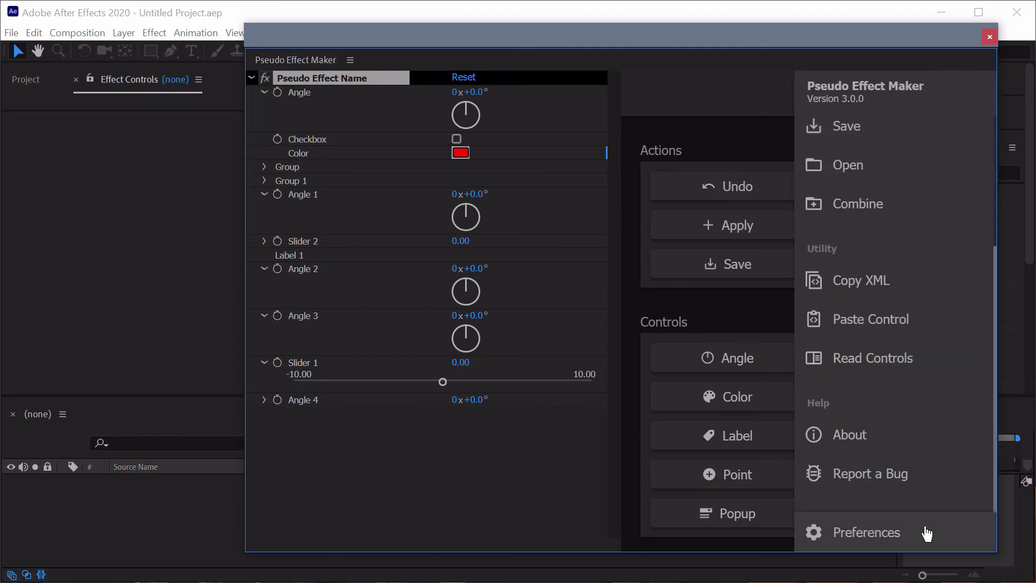
left_click(925, 532)
scroll(603, 318, "down", 5)
scroll(798, 277, "up", 5)
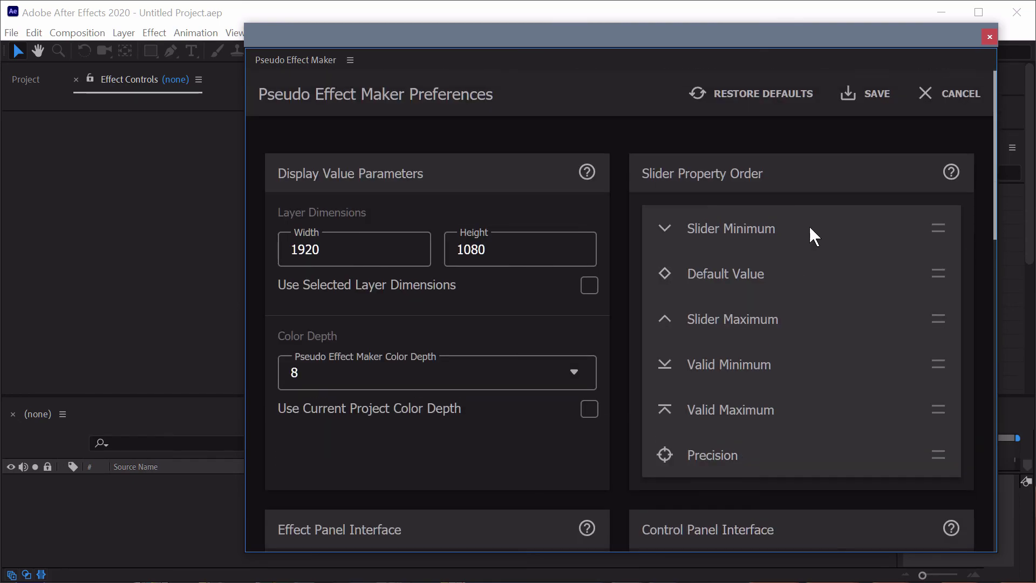
left_click(848, 92)
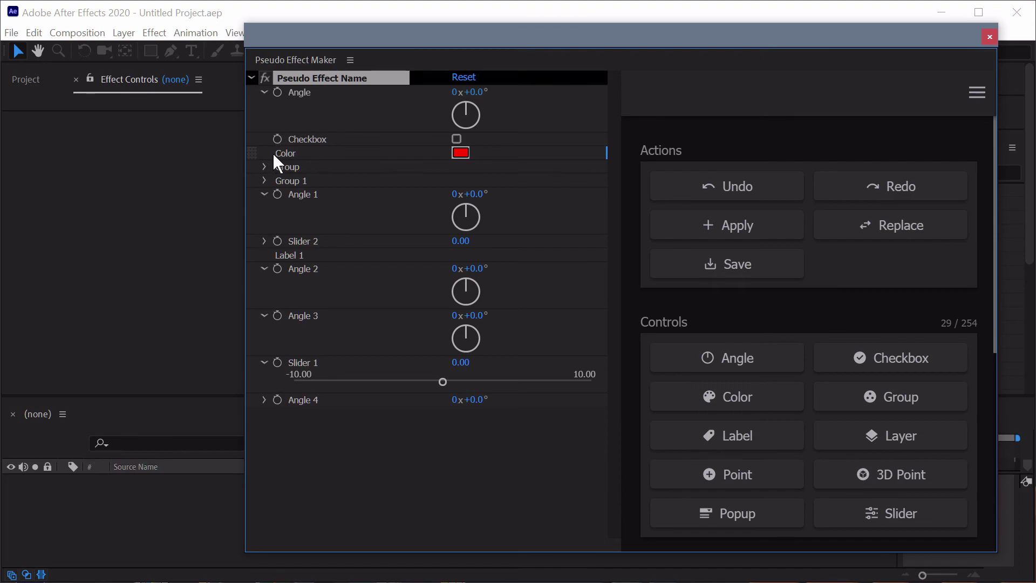
Step: Allow keyframes again in the options of the Color control and save the effect
left_click(294, 155)
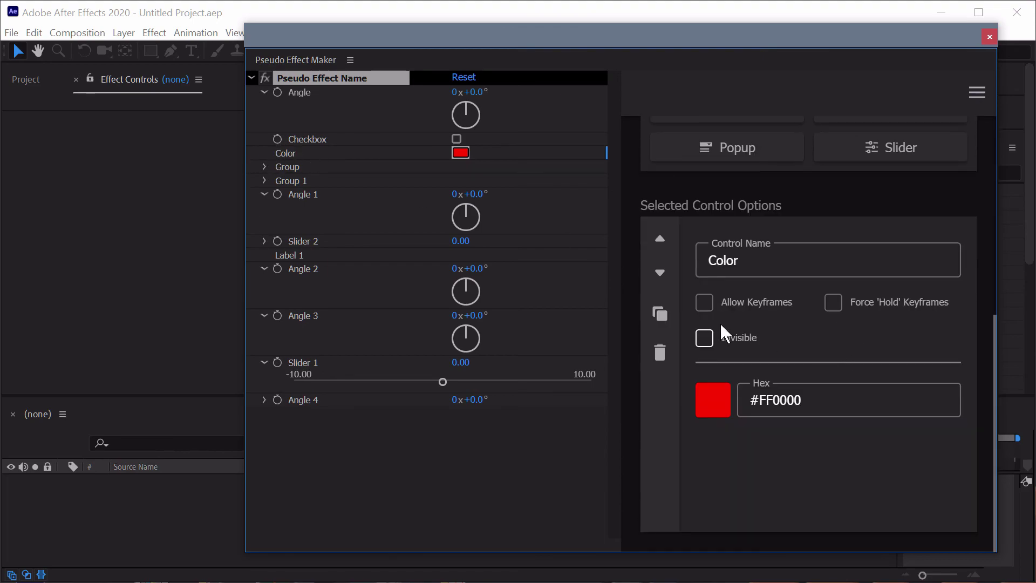
left_click(712, 313)
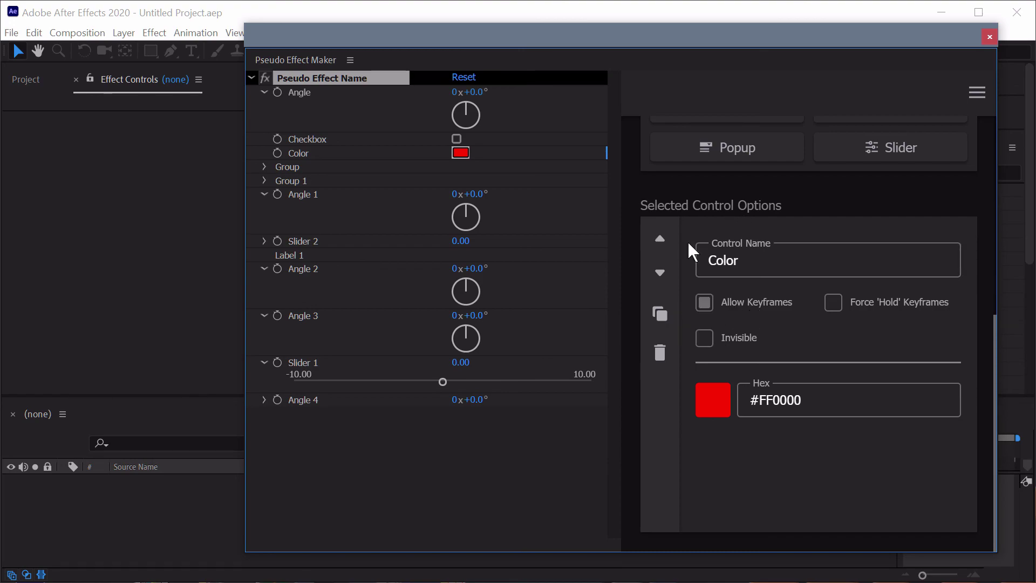
left_click(277, 154)
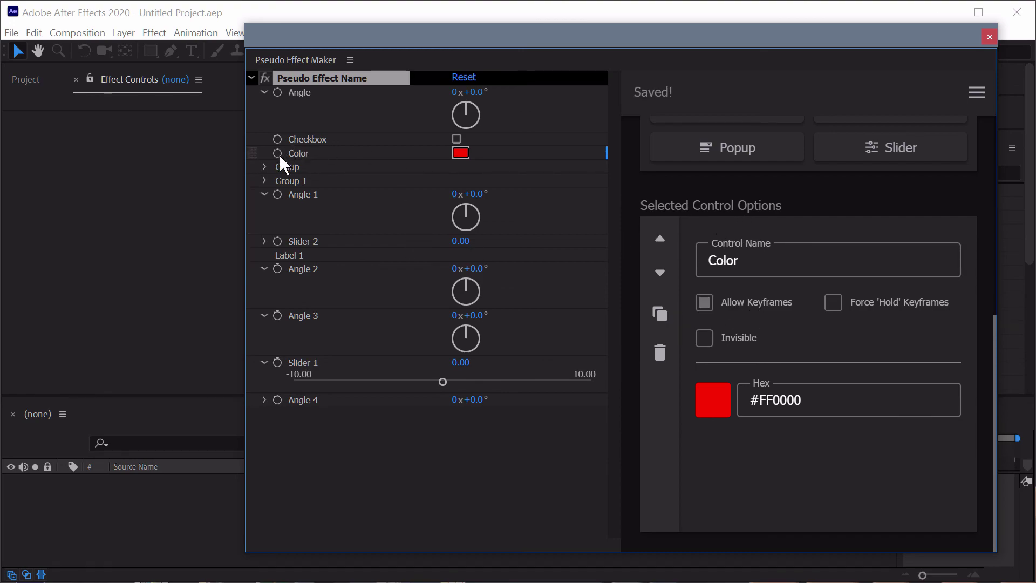